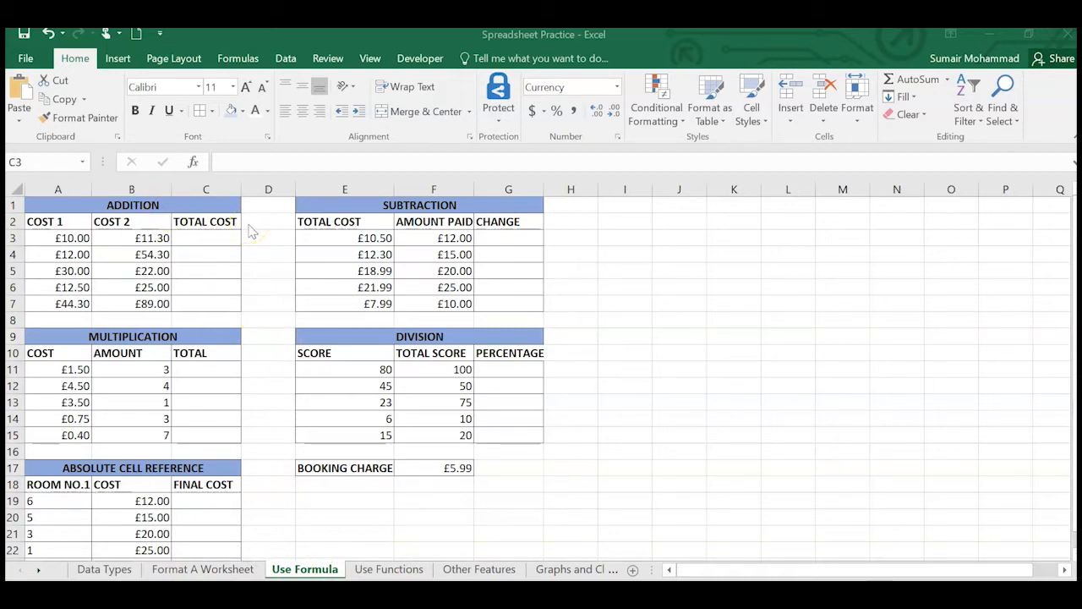
Enter the formula =A3+B3 in cell C3 of the Addition table to total the two costs.
left_click(215, 232)
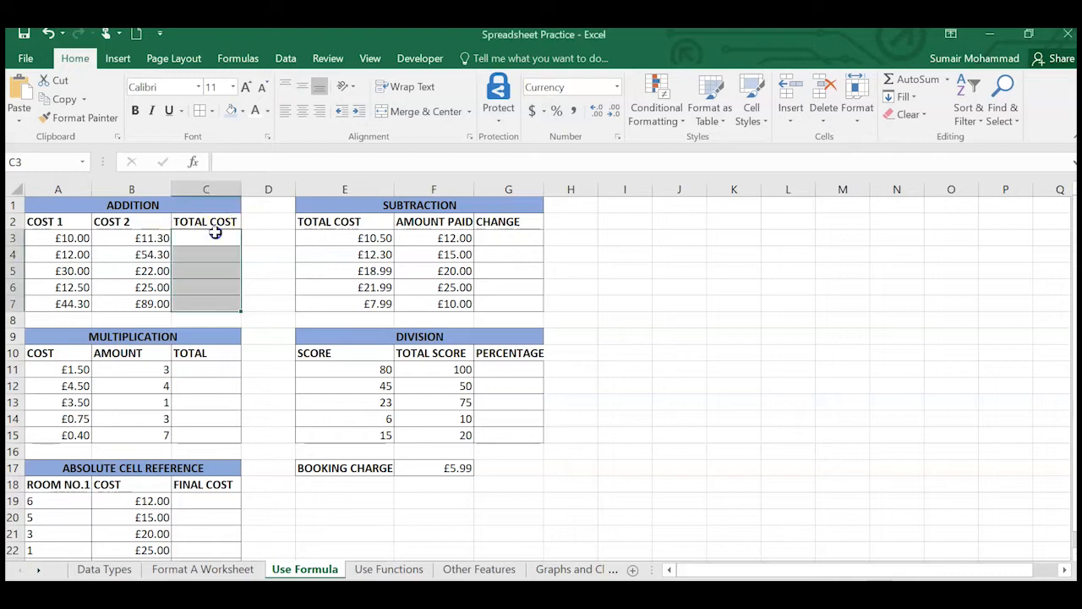
left_click(215, 233)
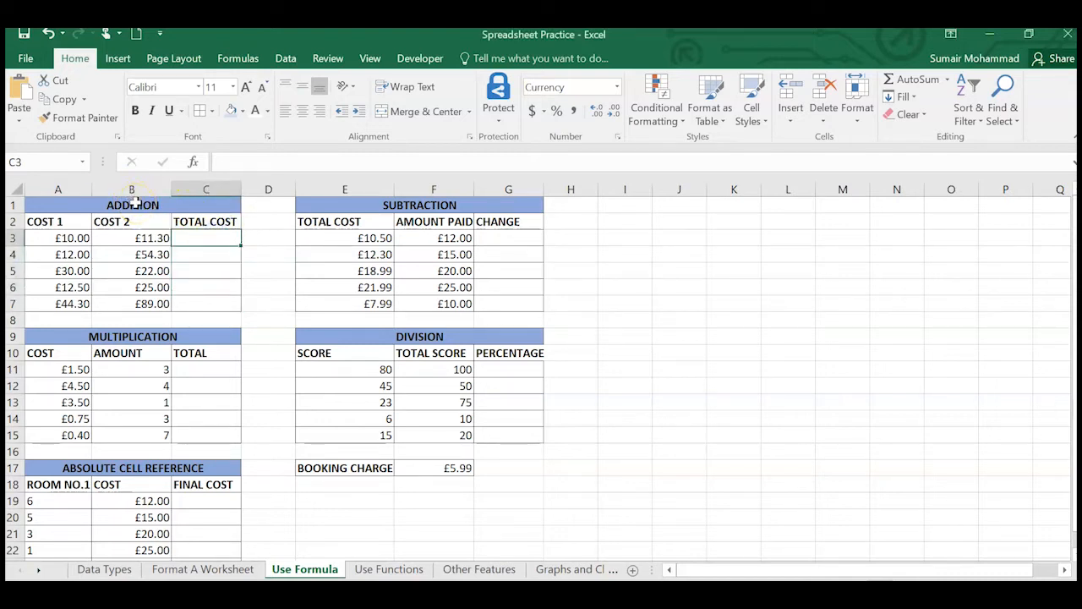
left_click(38, 238)
left_click(136, 238)
left_click(69, 240)
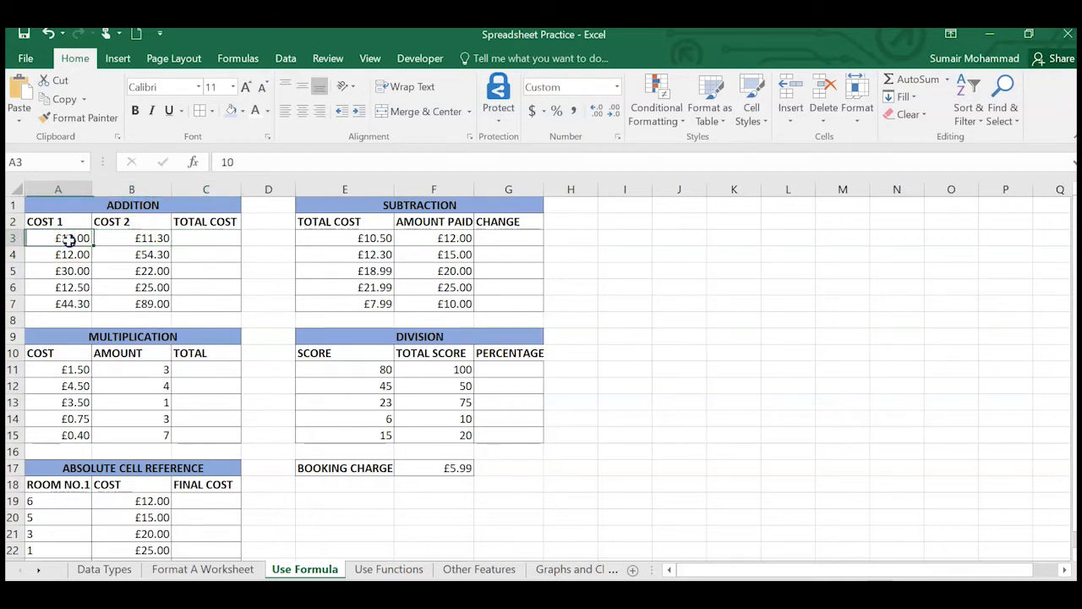
left_click(230, 239)
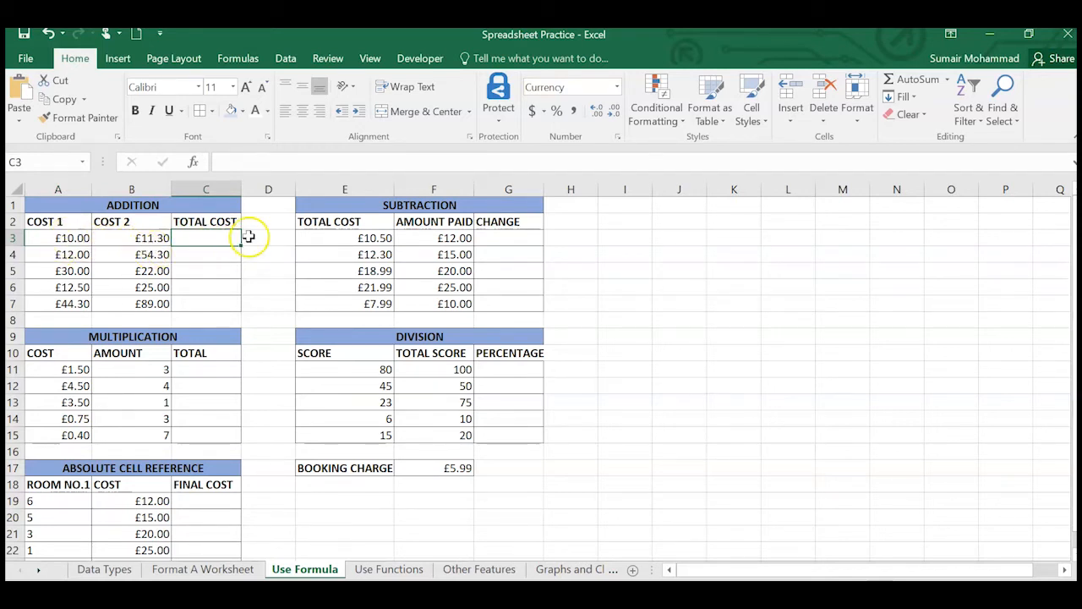
type("=")
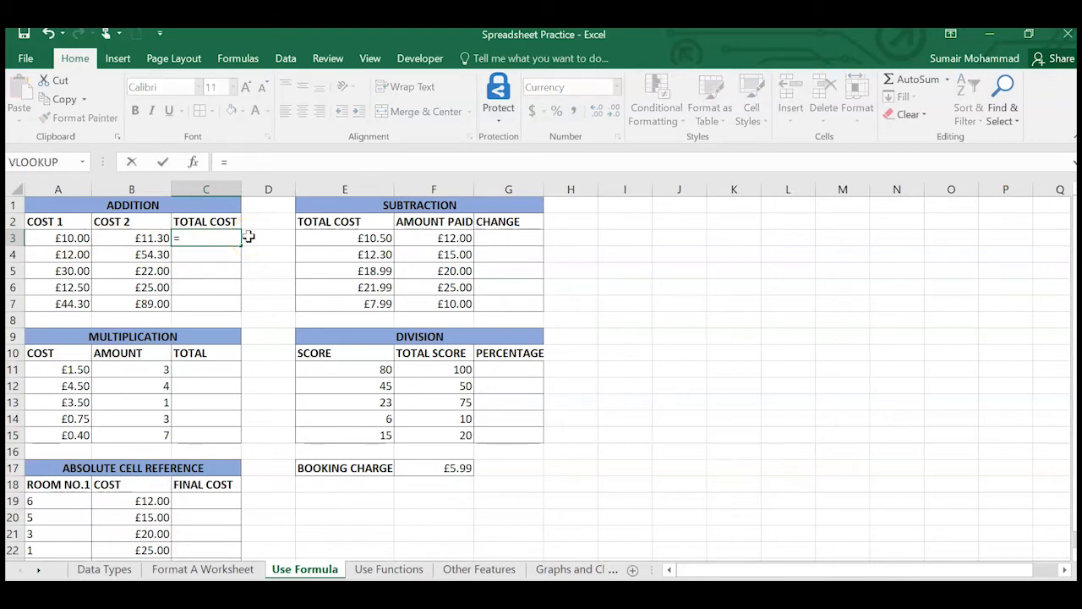
left_click(59, 239)
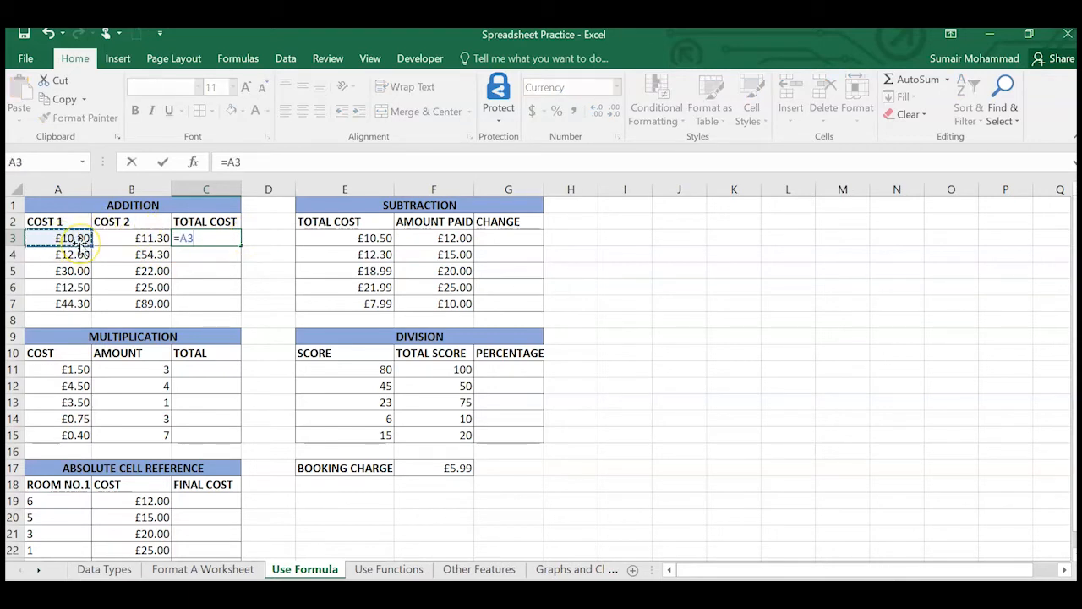
type("+")
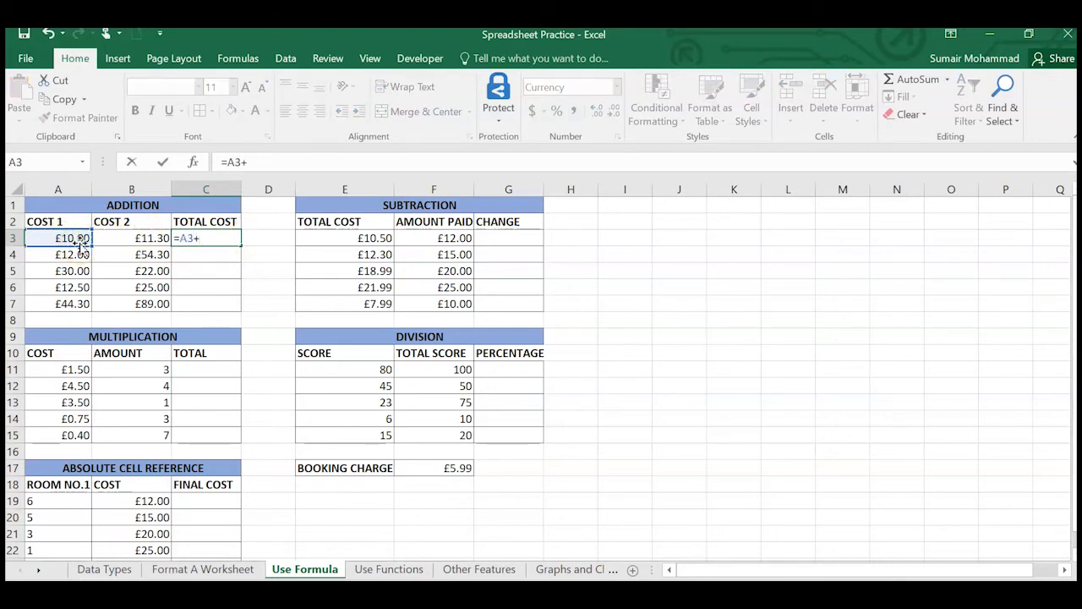
left_click(142, 241)
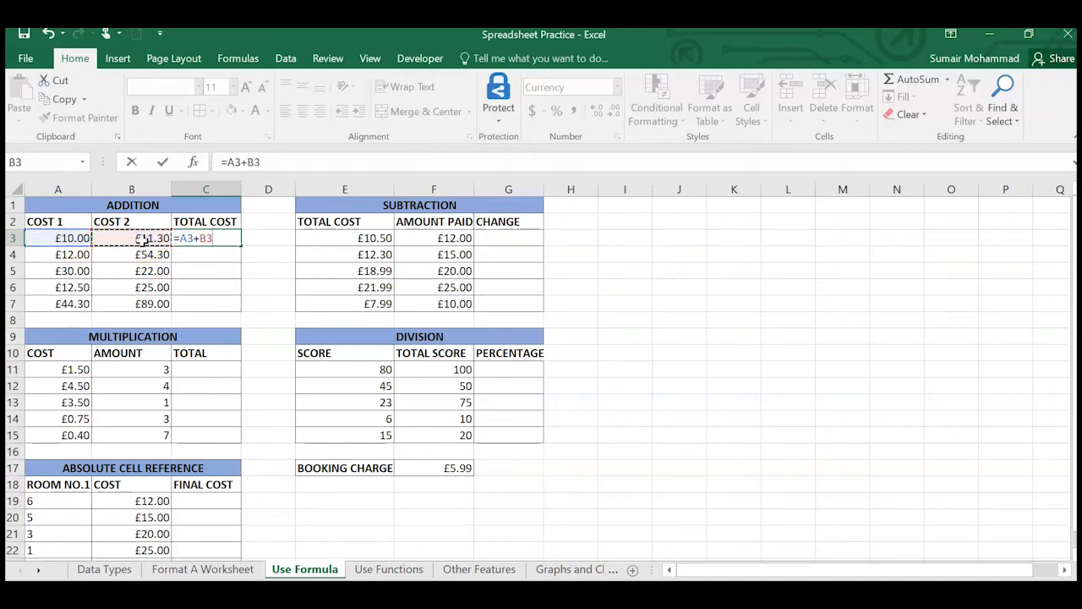
key("Return")
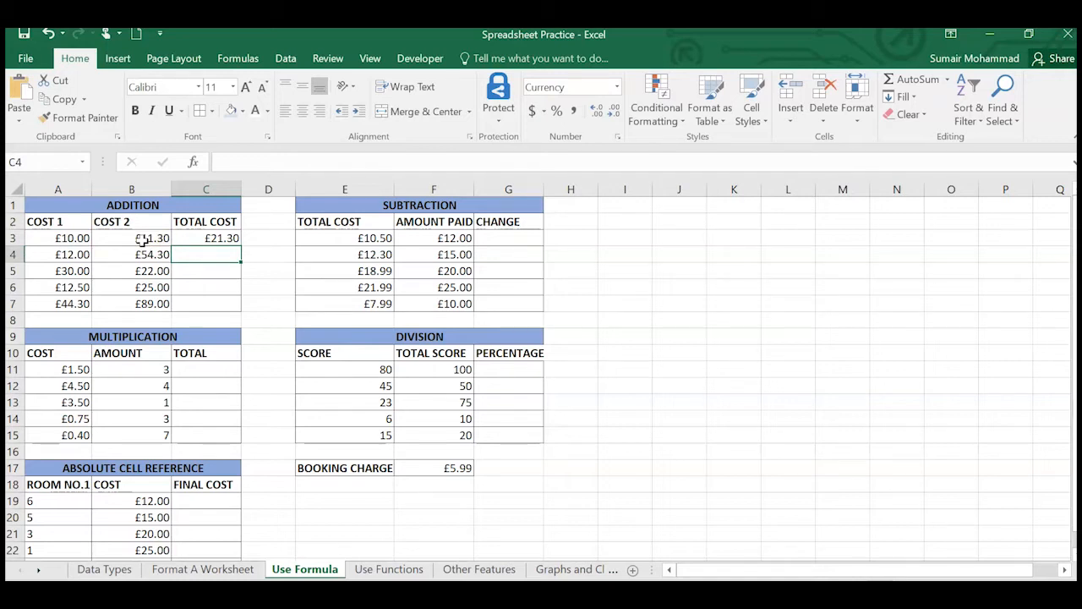
Try entering a separate formula =A4+B4 in cell C4, and undo it.
type("=")
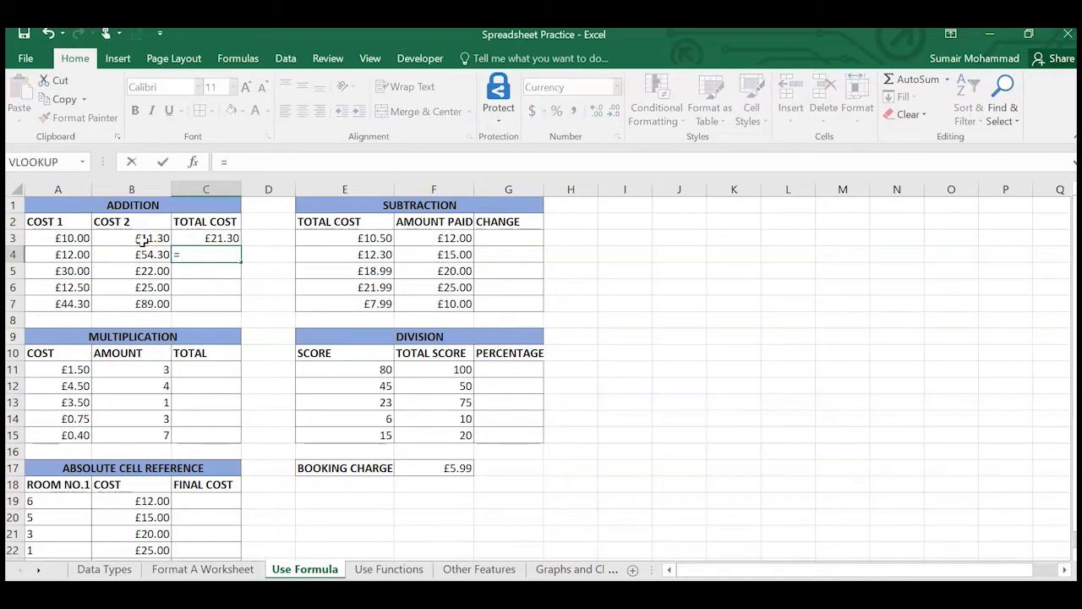
left_click(72, 269)
left_click(72, 253)
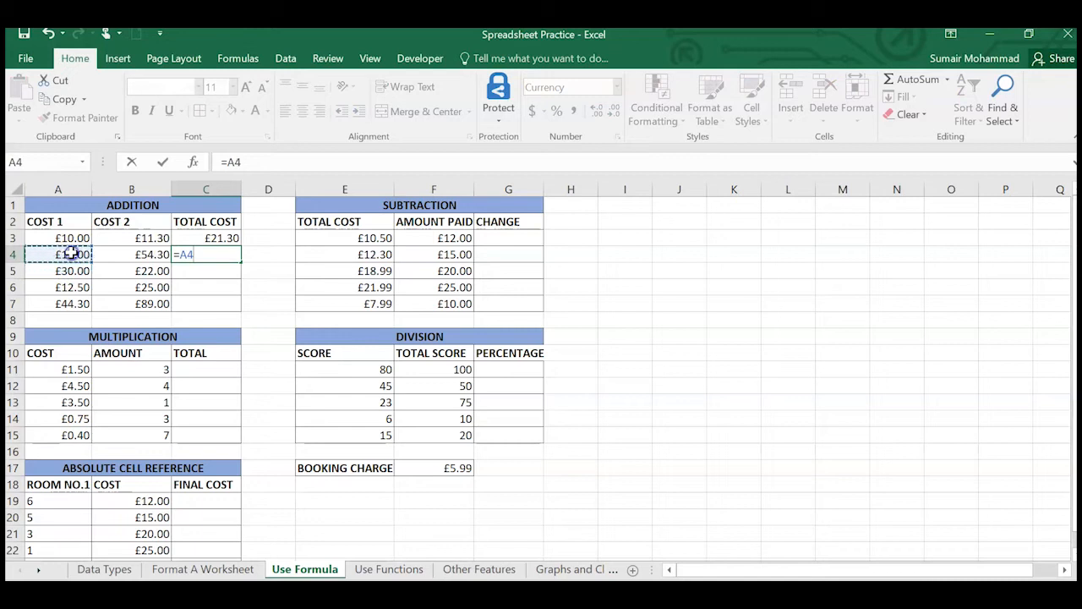
type("+")
left_click(124, 253)
key("Return")
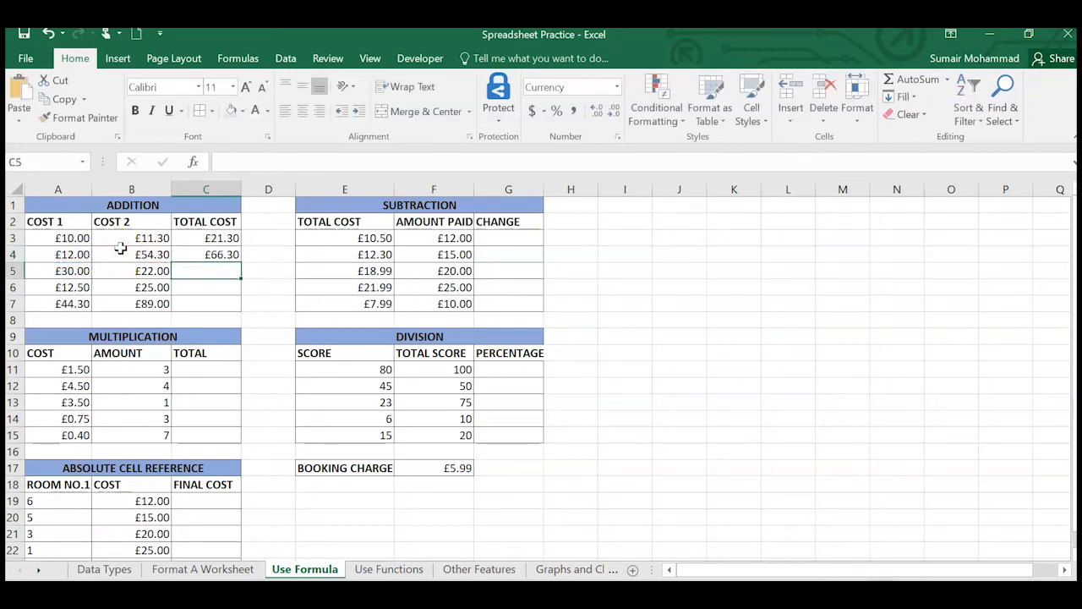
key("ctrl+z")
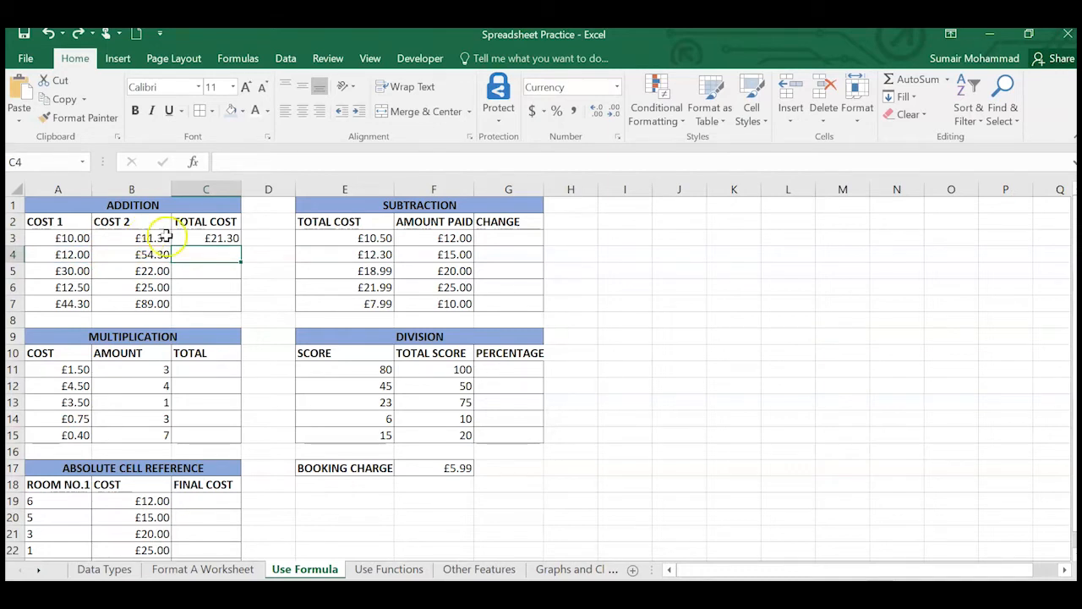
Fill the addition formula from C3 down through C7 to complete the Total Cost column.
left_click(229, 238)
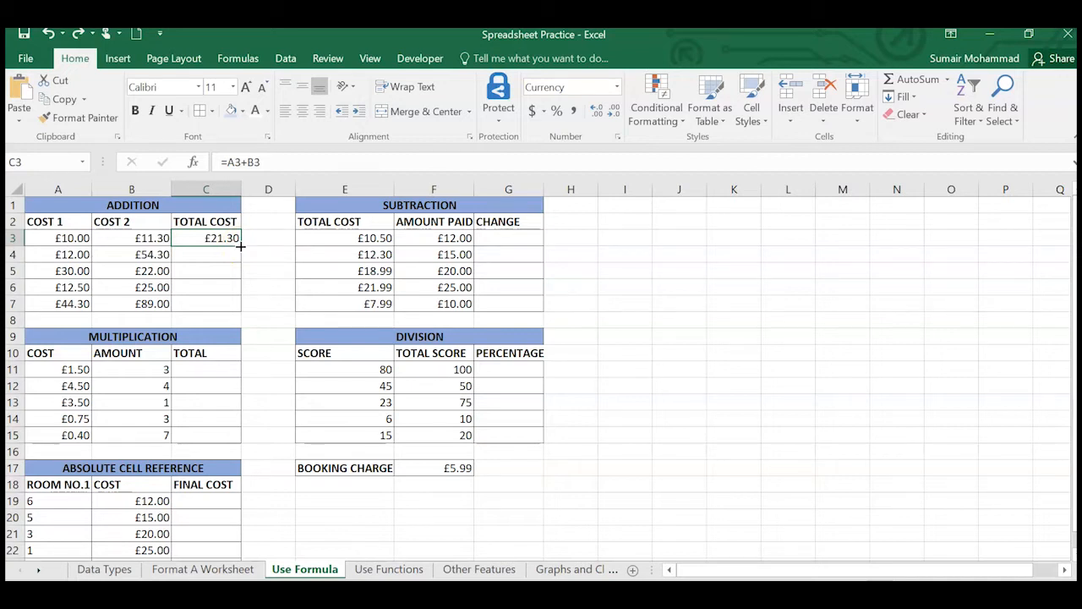
left_click_drag(240, 245, 237, 311)
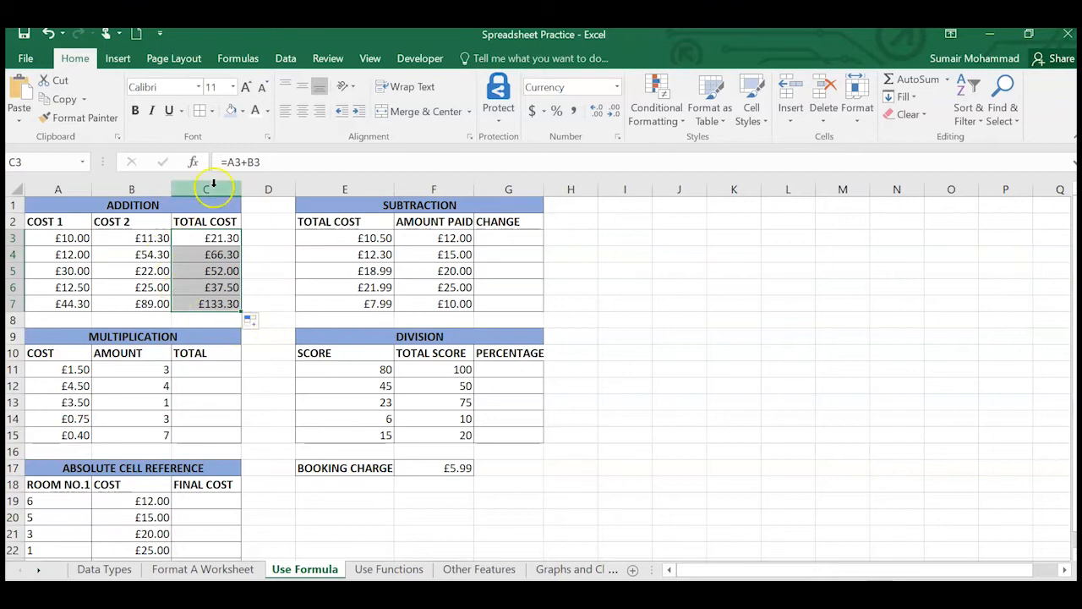
Examine the formulas in C3 through C7 to see how the cell references change from row to row.
left_click(227, 252)
key("Up")
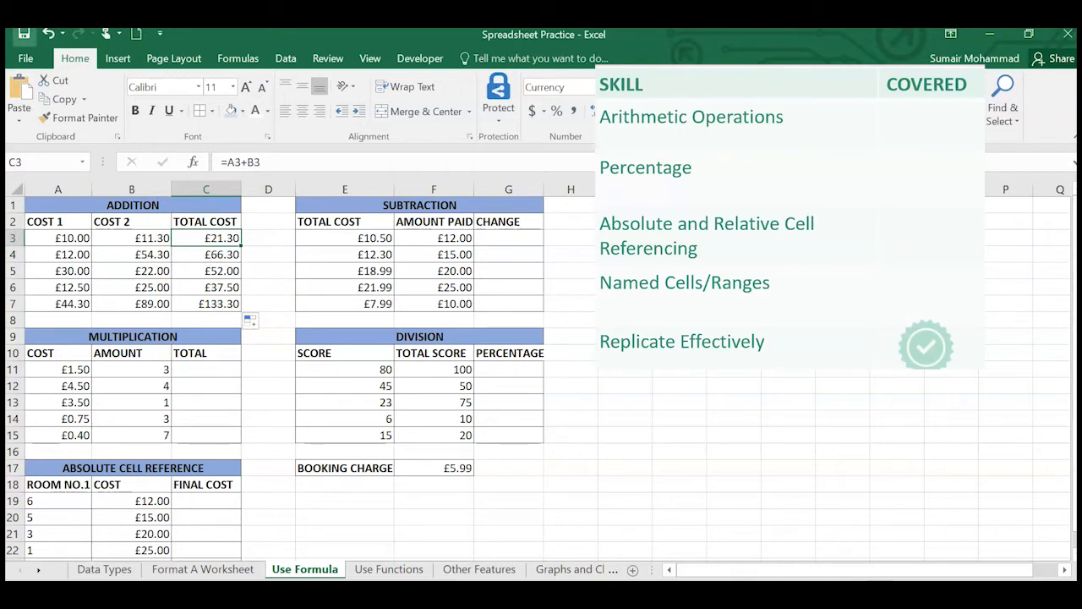
key("Down")
key("Down")
key("Down")
key("Up")
key("Down")
key("Down")
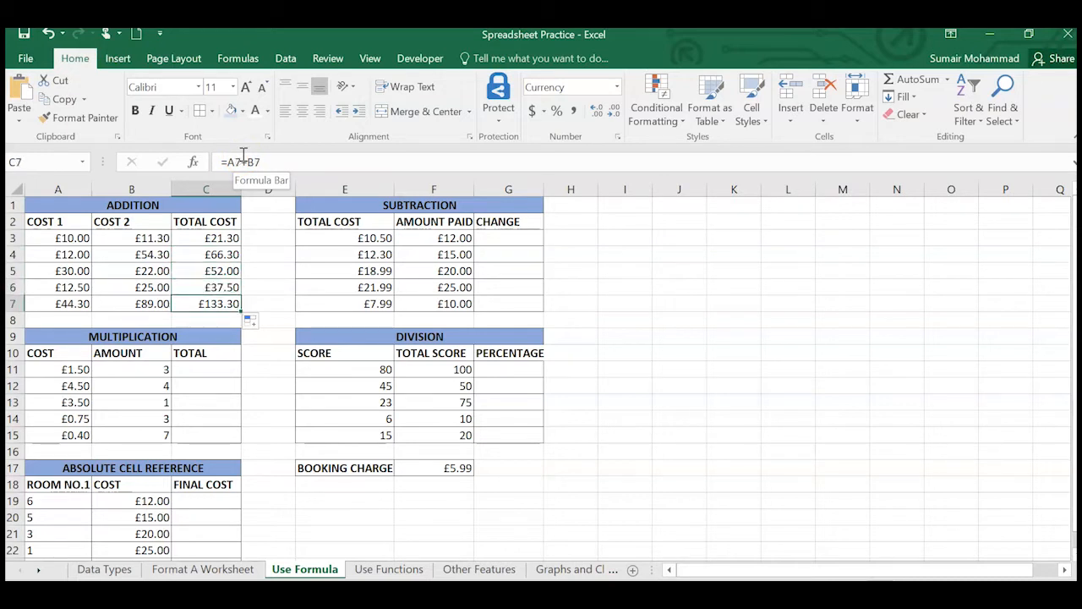
key("Up")
key("Up")
key("Up")
key("Up")
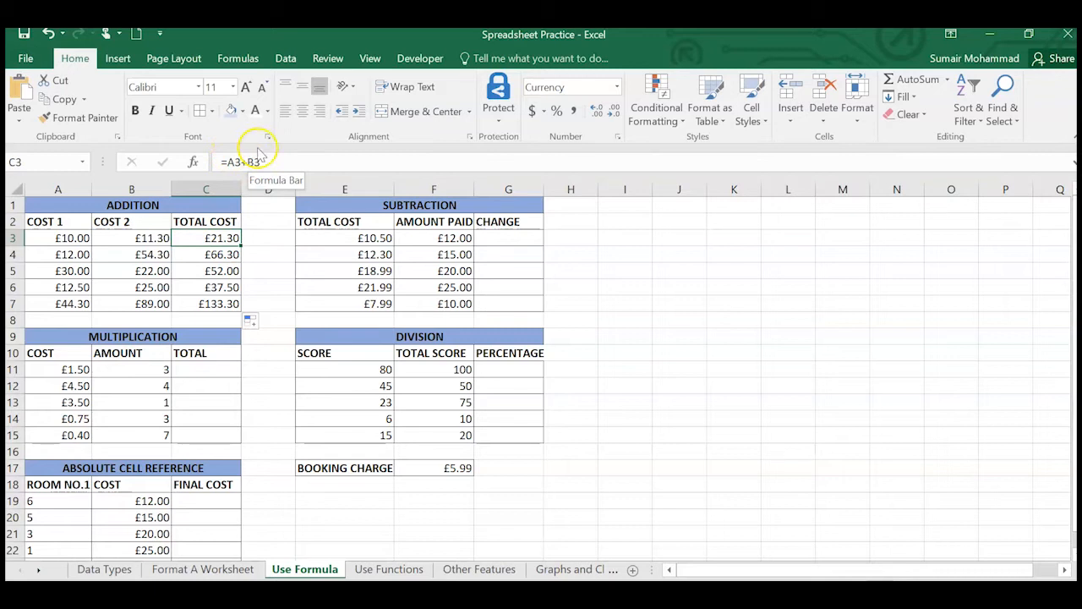
key("Down")
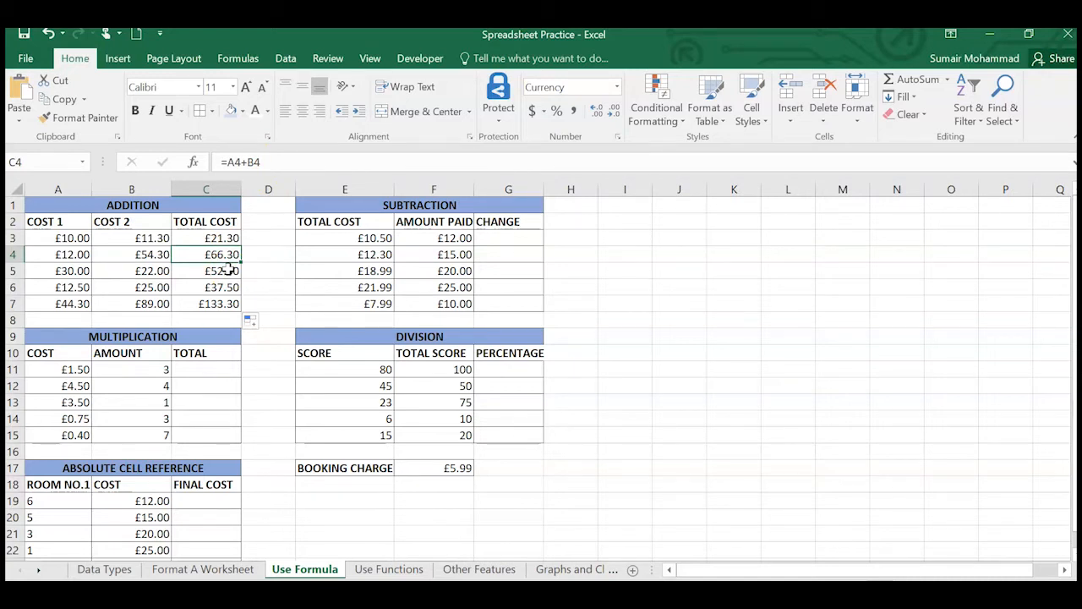
Compare the Cost 1 and Cost 2 cells in rows 3 to 5 with the filled Total Cost column.
left_click(60, 237)
left_click(123, 238)
left_click(63, 238)
left_click(121, 253)
left_click(54, 252)
left_click(122, 270)
left_click(38, 271)
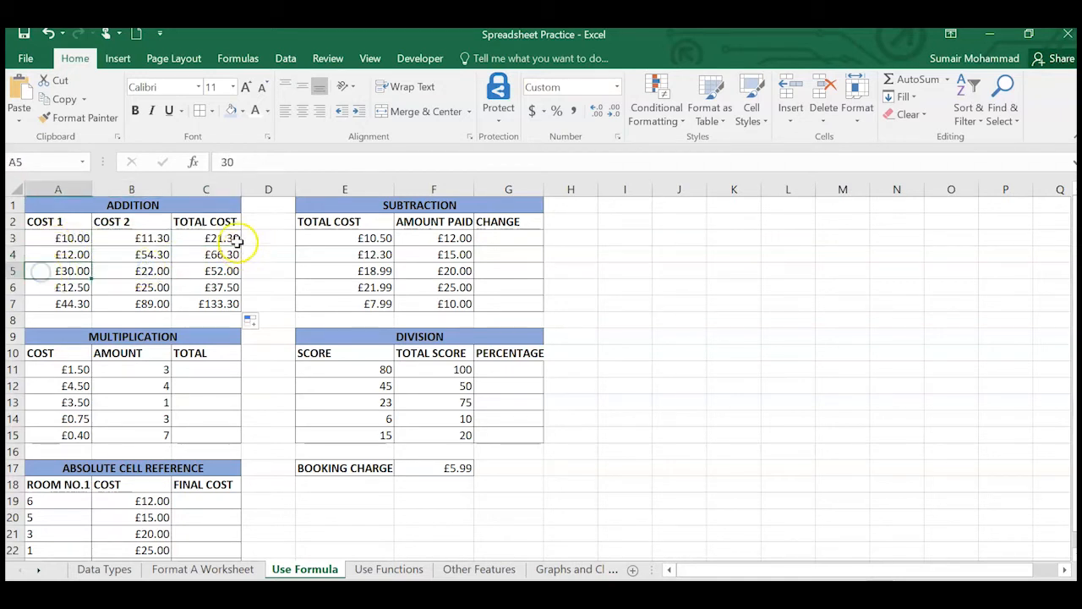
left_click(220, 239)
left_click_drag(219, 239, 224, 303)
left_click(221, 287)
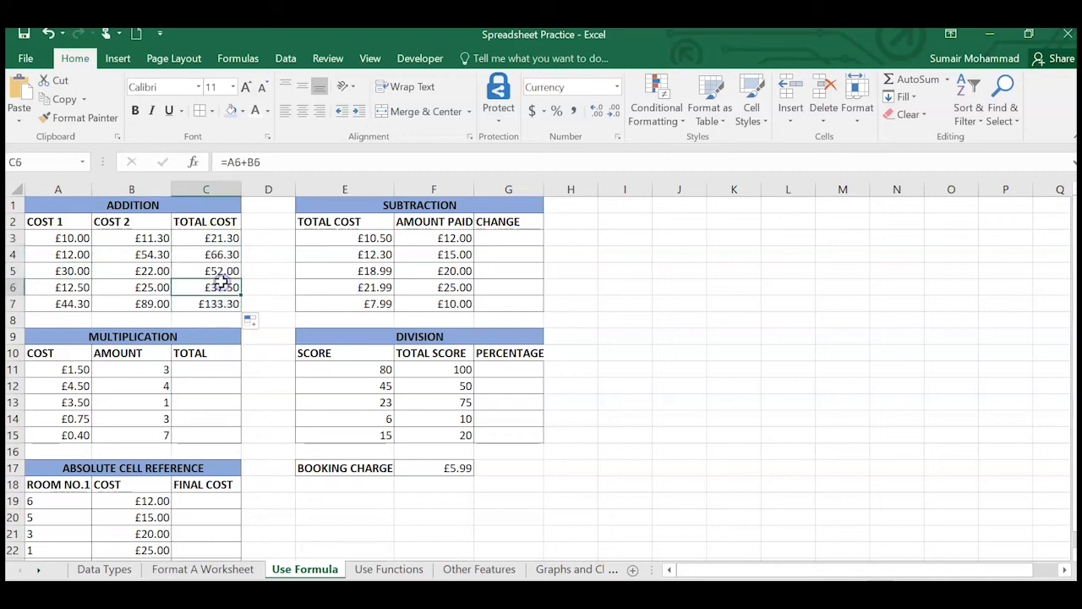
Enter the formula =F3-E3 in cell G3 to subtract the total cost from the amount paid.
left_click(523, 239)
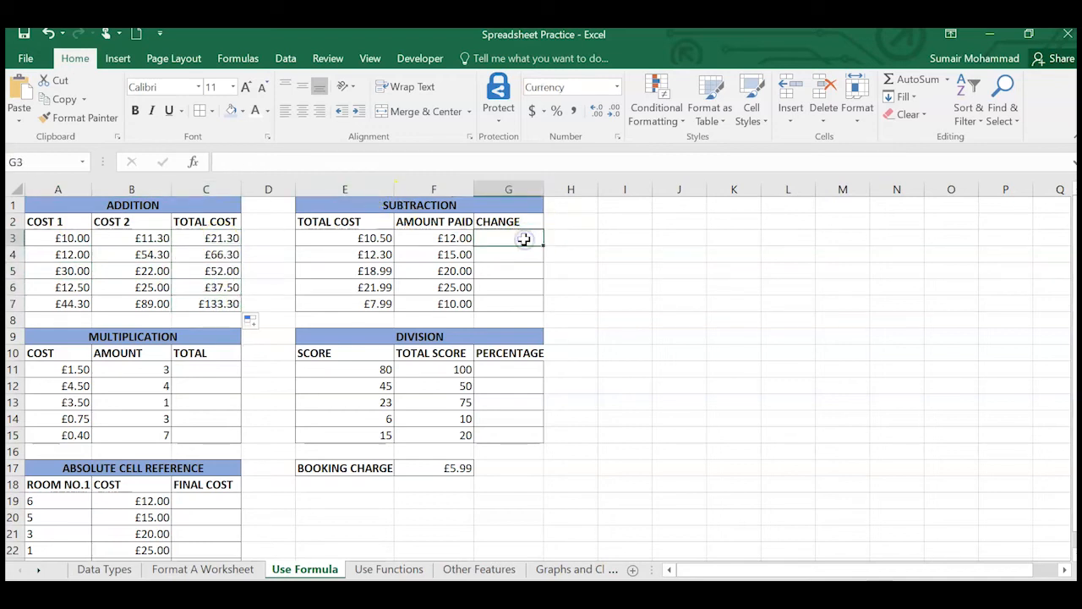
left_click(434, 239)
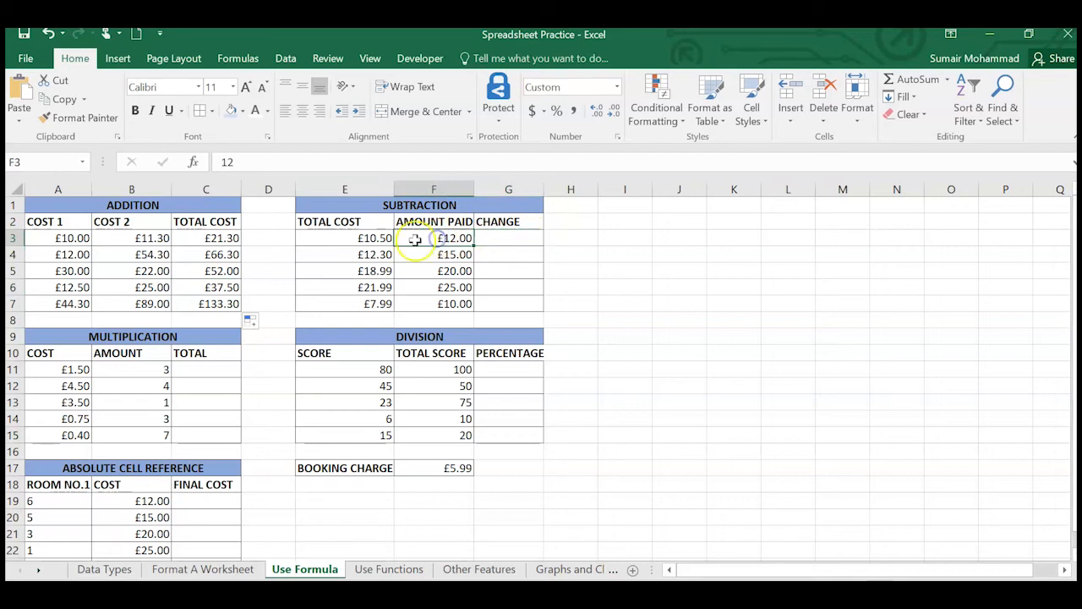
left_click(356, 240)
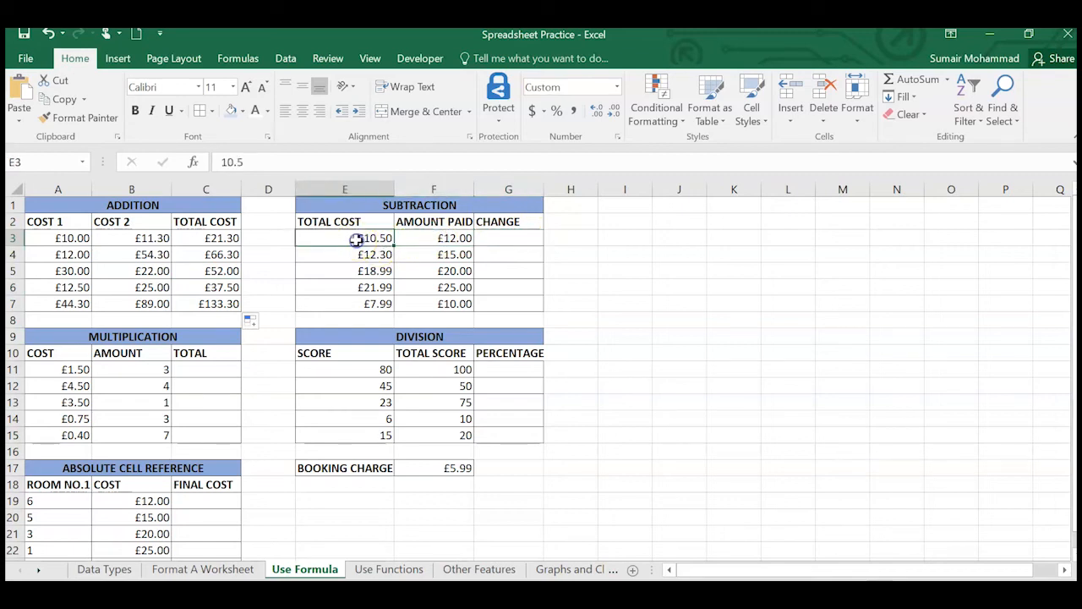
left_click(523, 239)
type("=")
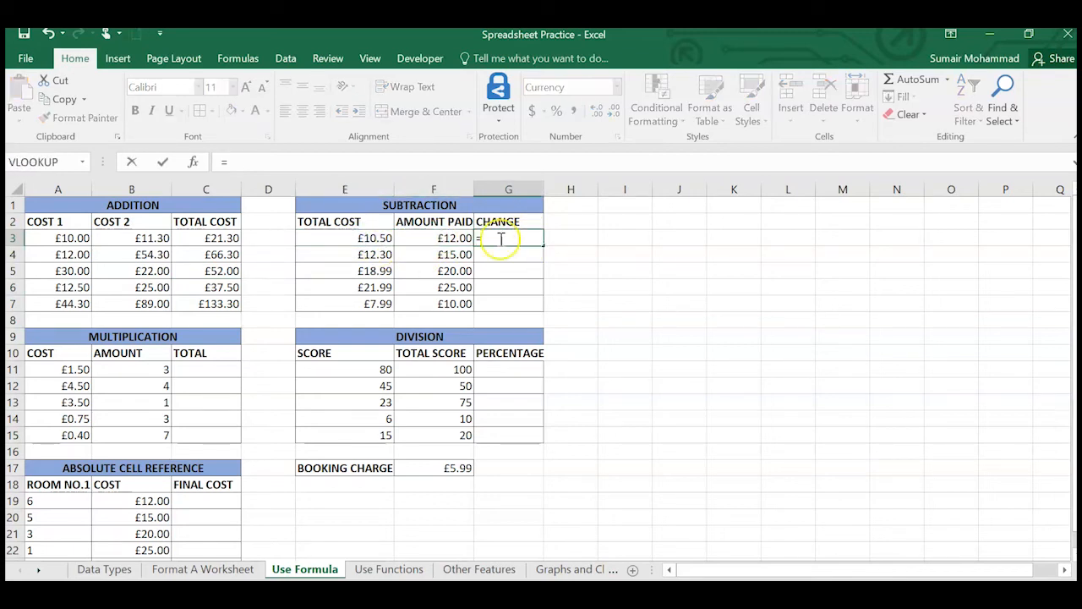
left_click(428, 238)
type("-")
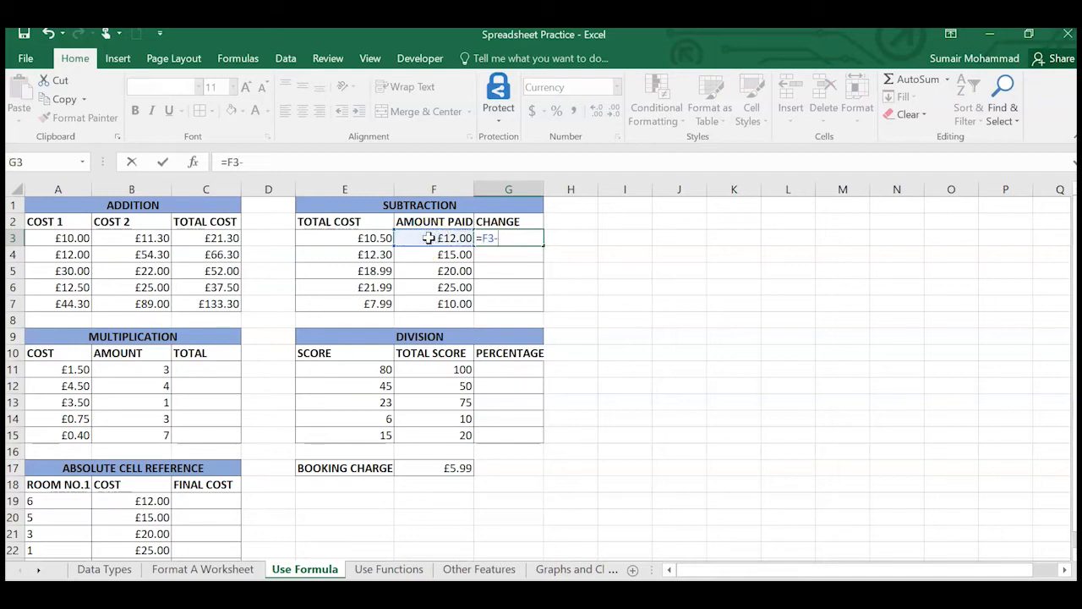
left_click(370, 241)
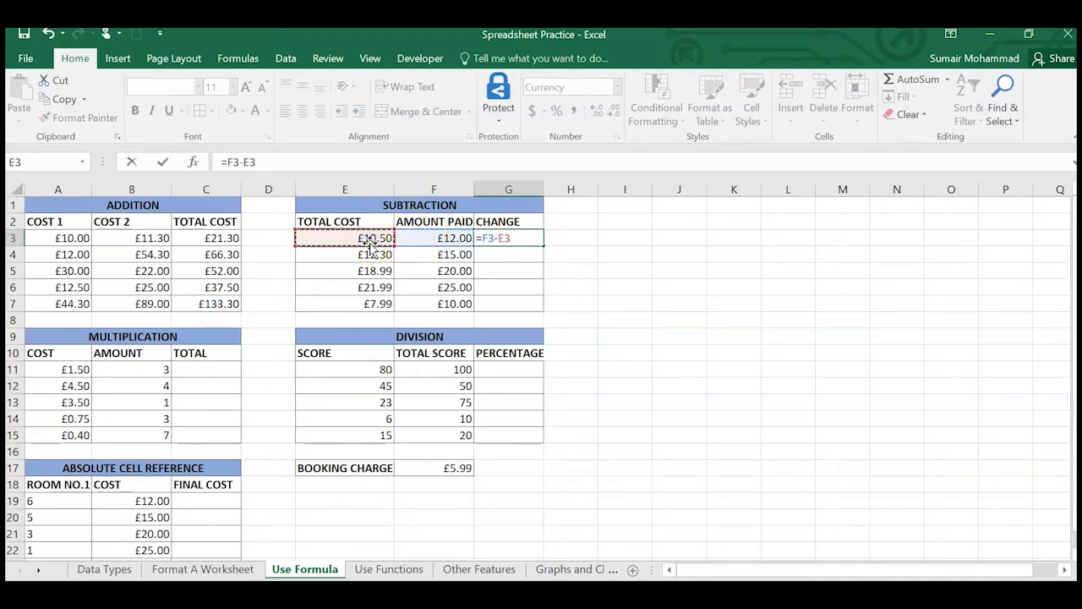
key("Return")
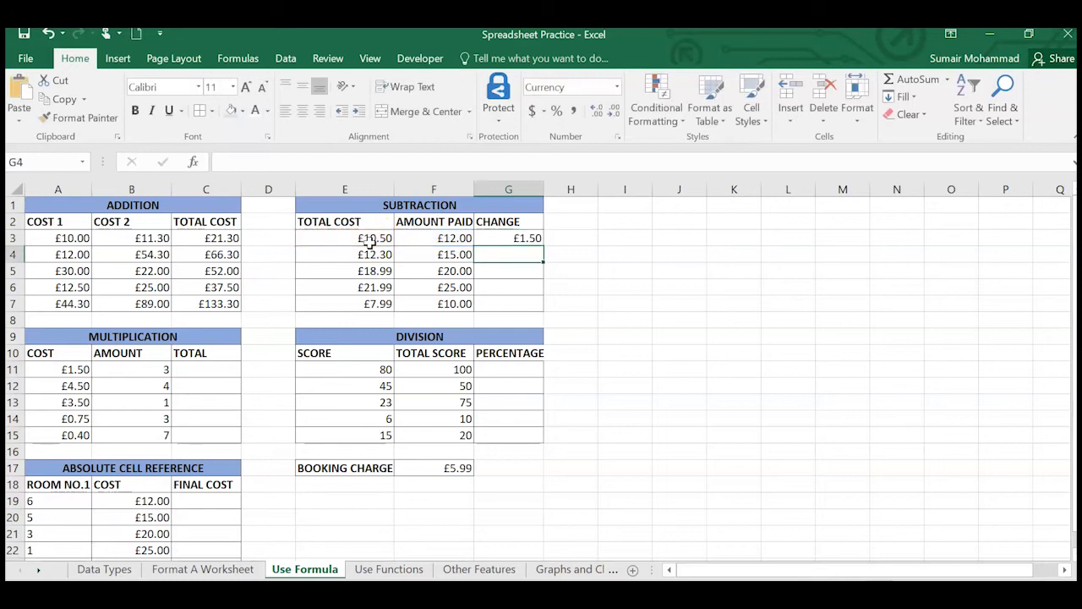
Fill the subtraction formula from G3 down through G7 to complete the Change column.
left_click(503, 240)
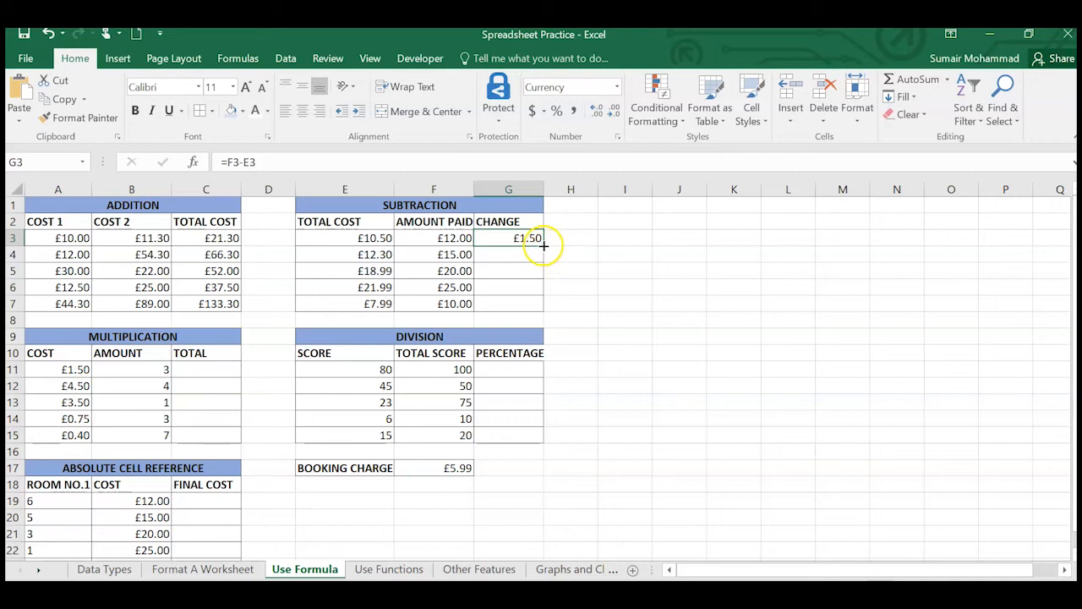
left_click_drag(542, 248, 543, 312)
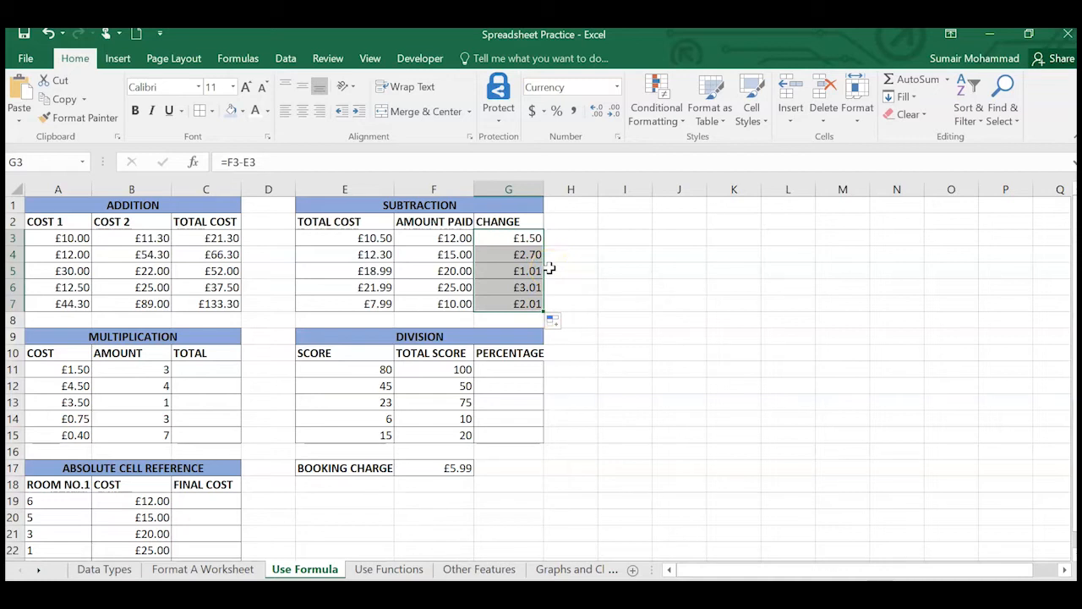
Enter the formula =A11*B11 in cell C11 to multiply the cost by the amount.
left_click(127, 370)
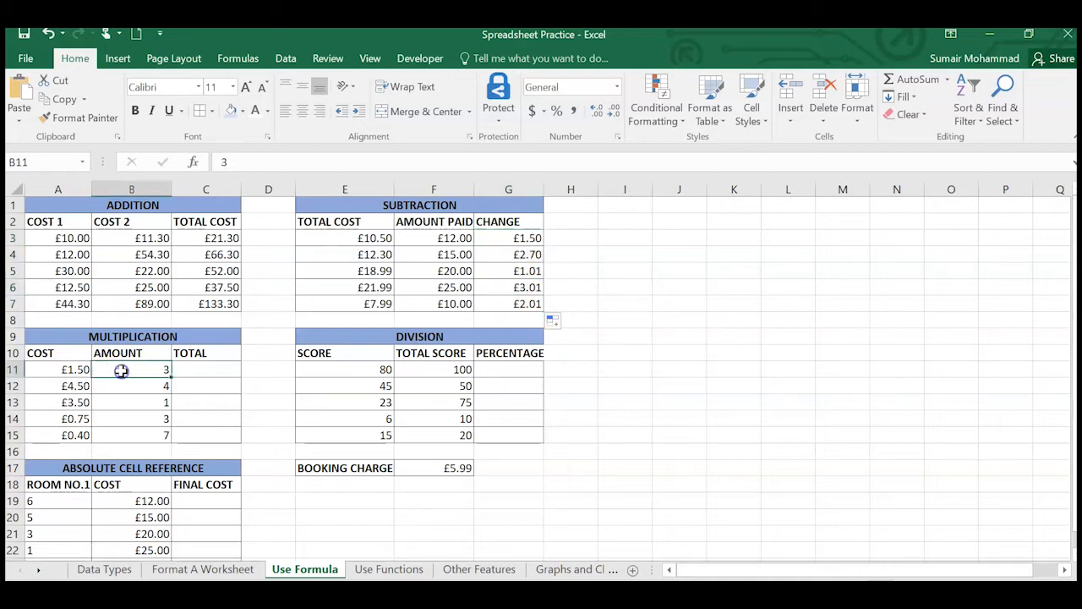
left_click(34, 370)
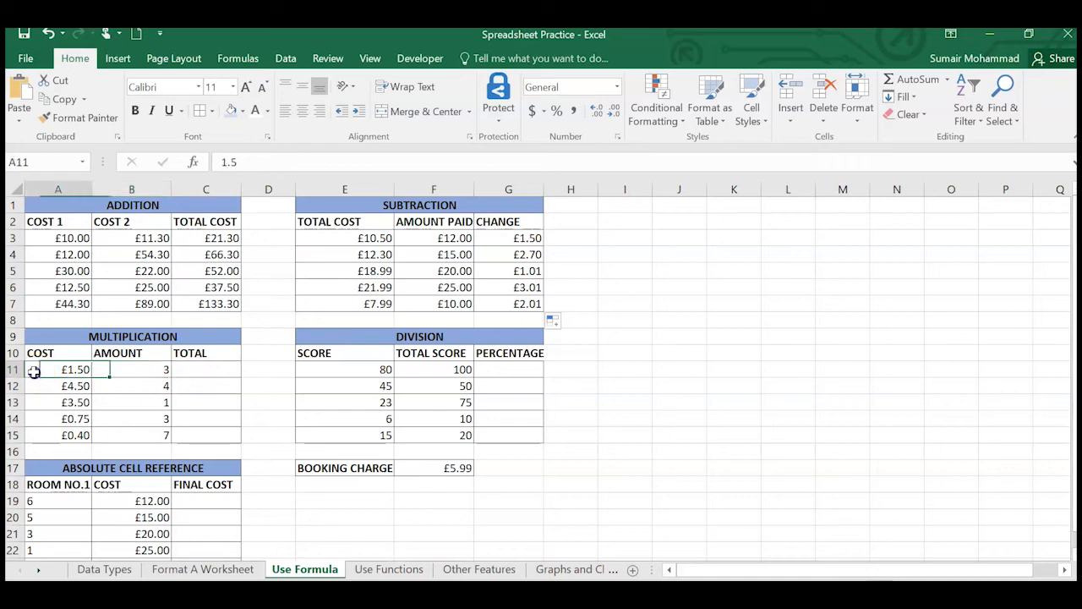
left_click(139, 373)
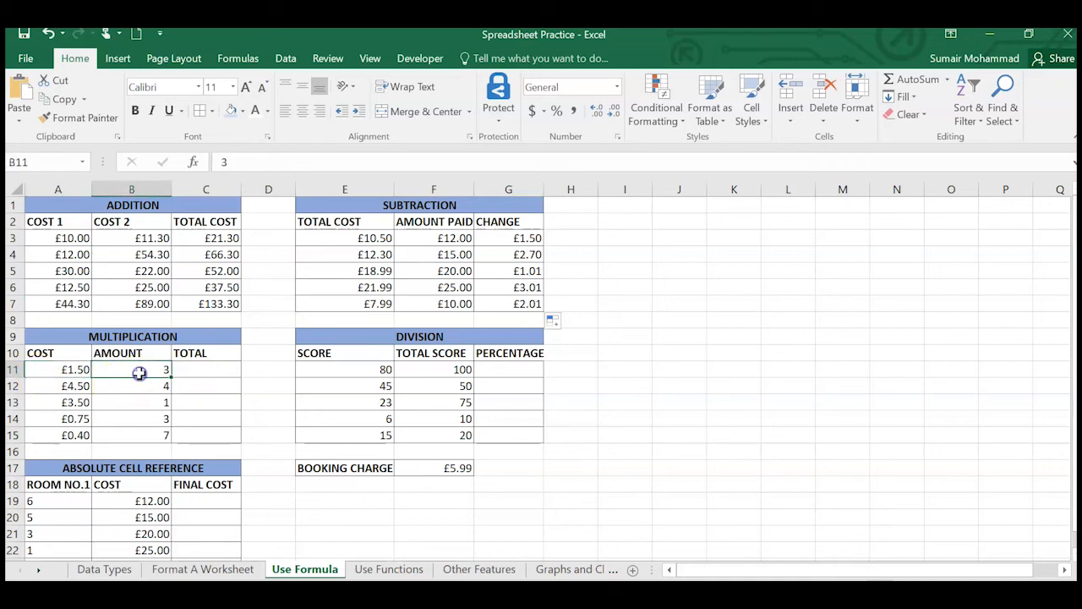
left_click(55, 370)
left_click(161, 379)
left_click(159, 367)
left_click(222, 369)
type("=")
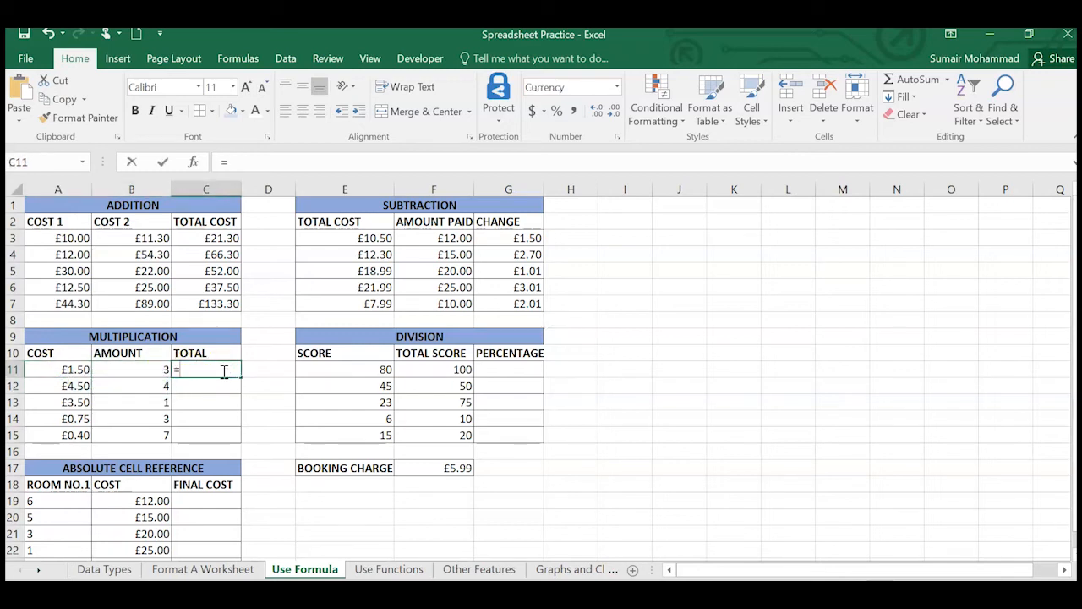
left_click(73, 368)
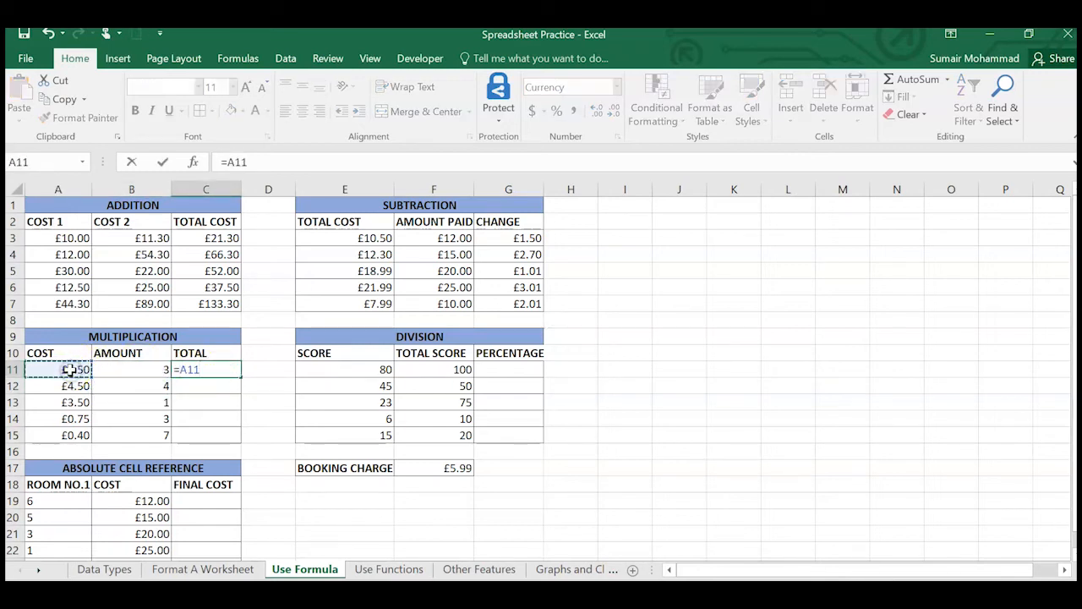
type("*")
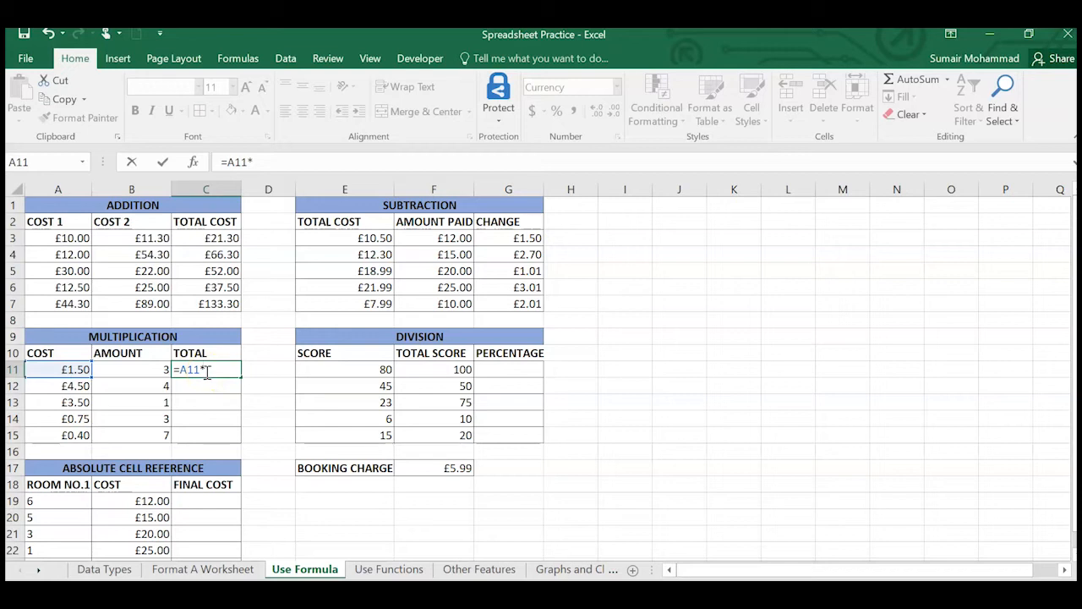
left_click(148, 370)
key("Return")
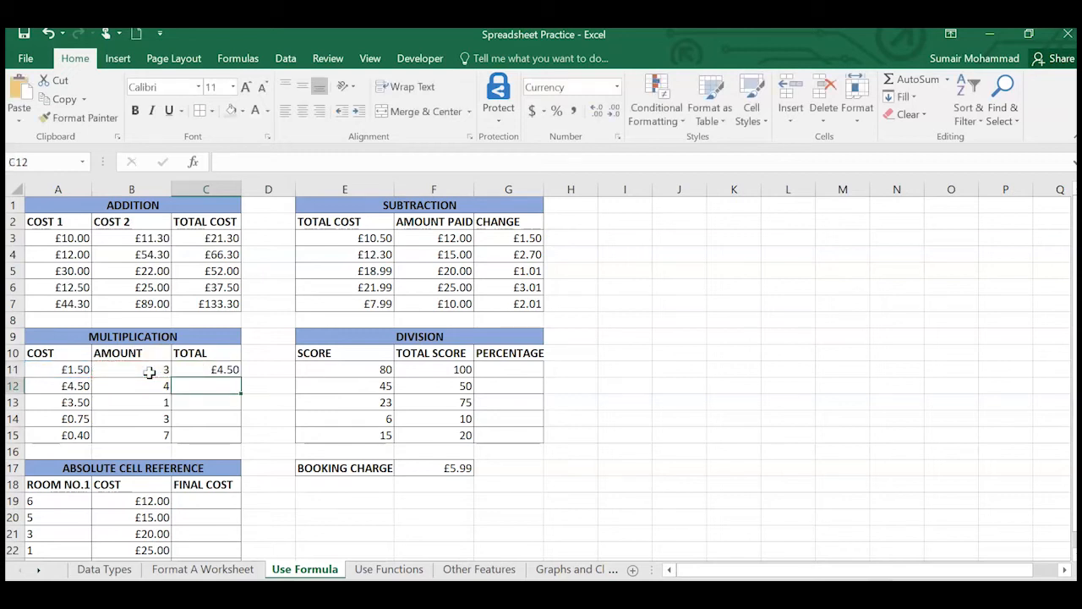
Fill the multiplication formula from C11 down through C15 and check the copied formulas in the Total column.
left_click(216, 368)
left_click_drag(240, 375, 236, 444)
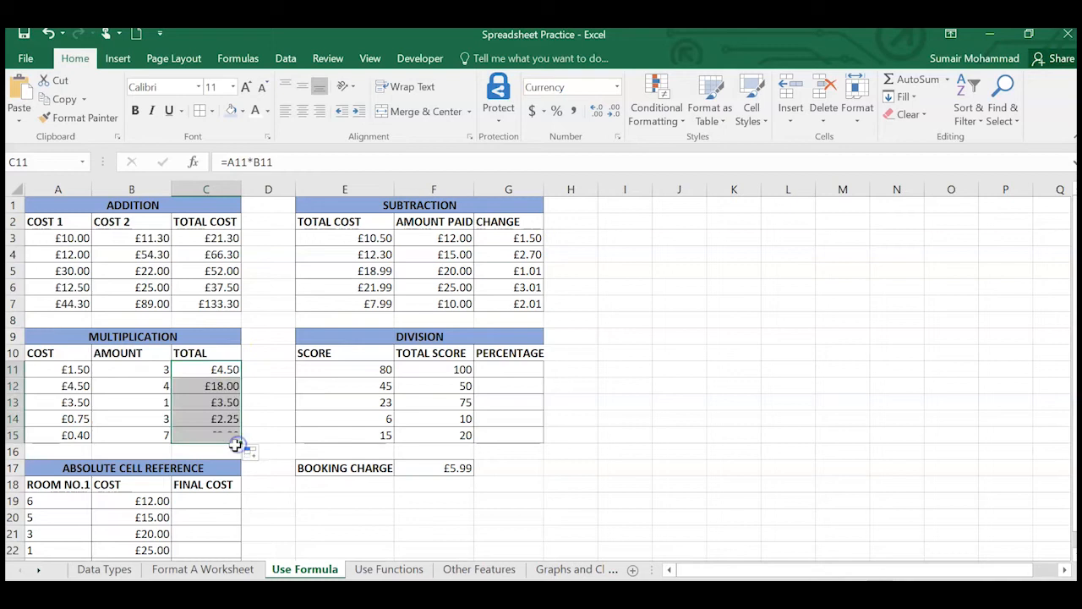
left_click(217, 385)
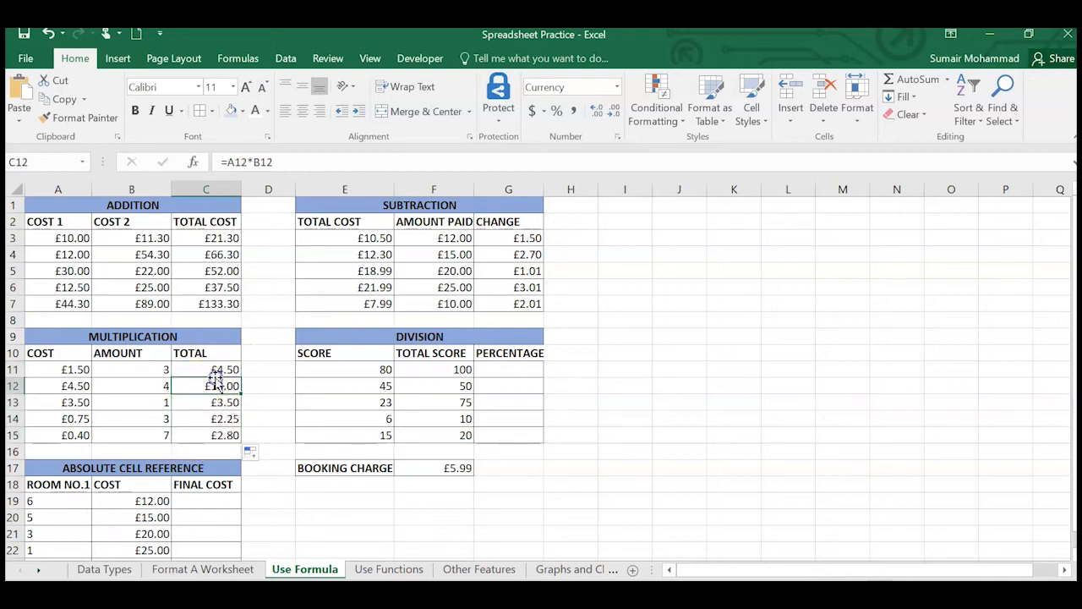
key("Down")
key("Down")
key("Down")
key("Up")
key("Up")
key("Up")
Autofit the width of column G to its contents.
left_click(515, 370)
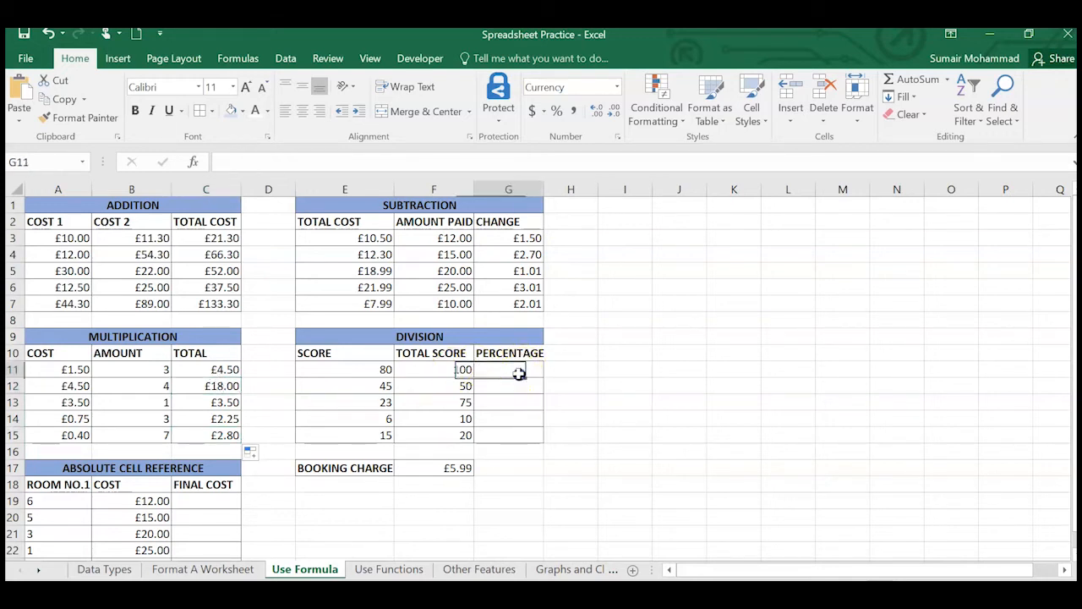
double_click(545, 189)
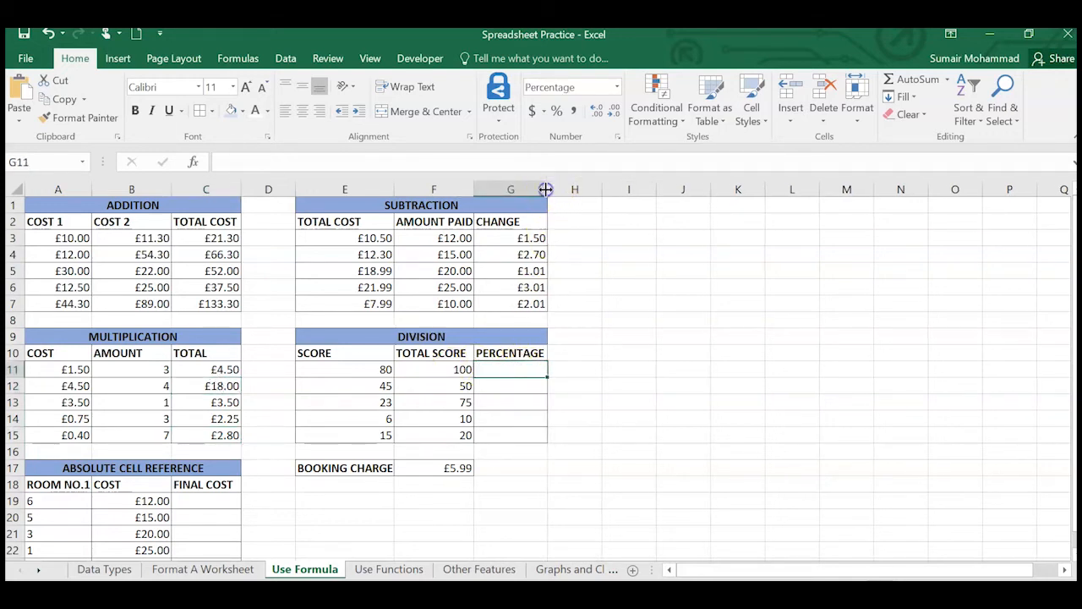
left_click(497, 398)
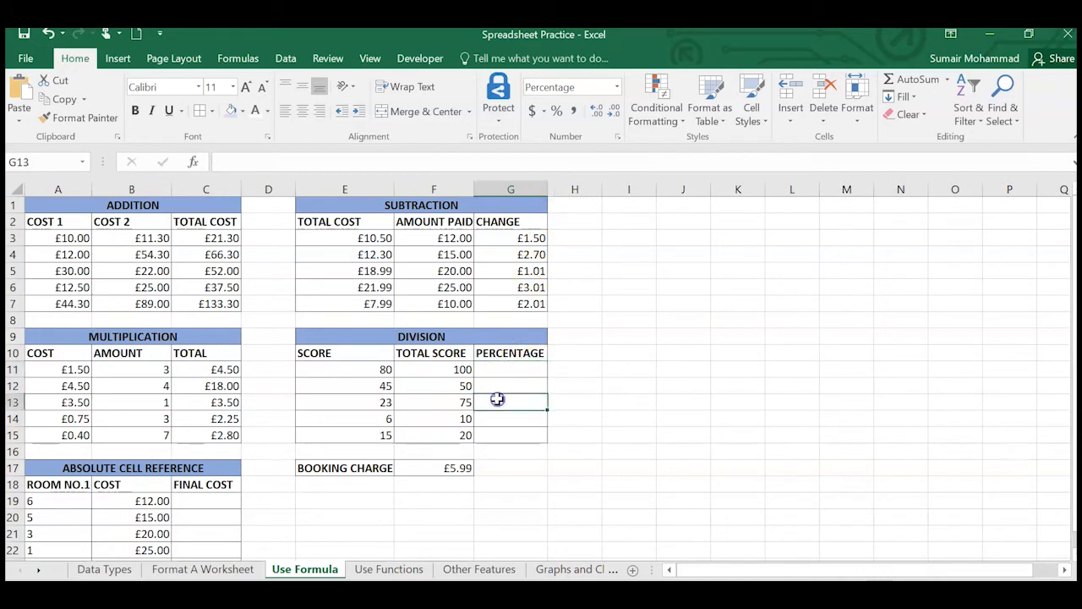
left_click(513, 383)
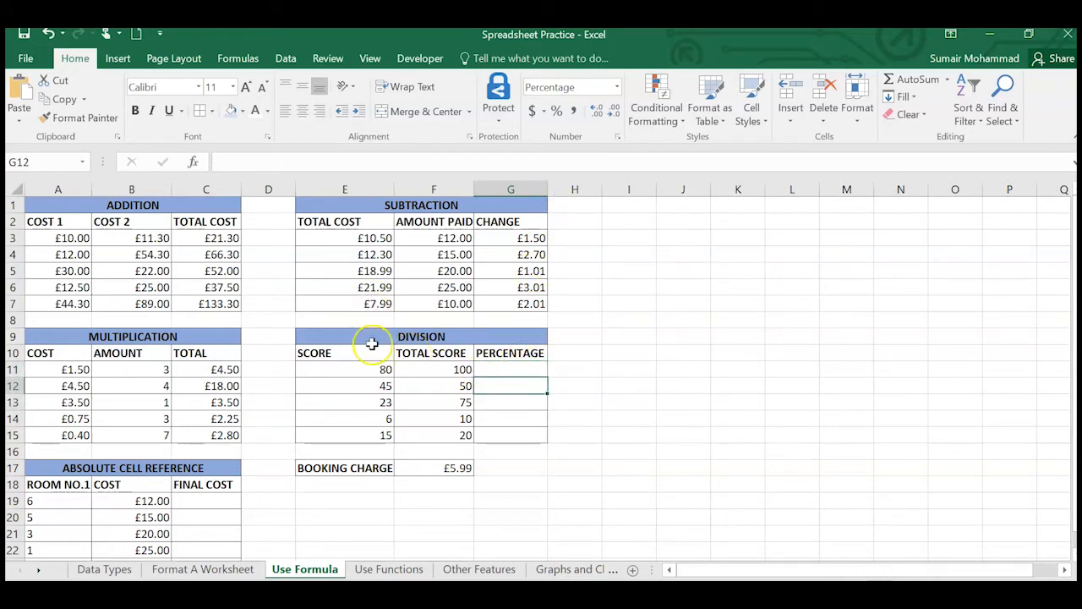
Enter the formula =E11/F11 in cell G11 to divide the score by the total score.
left_click_drag(370, 365, 362, 430)
left_click_drag(453, 361, 457, 443)
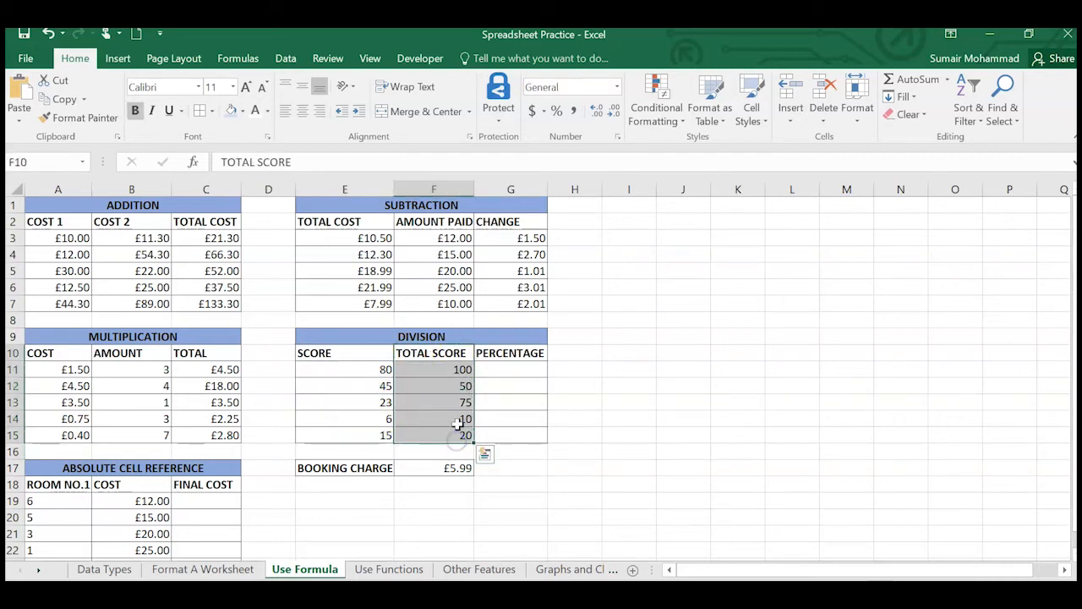
left_click_drag(525, 353, 522, 430)
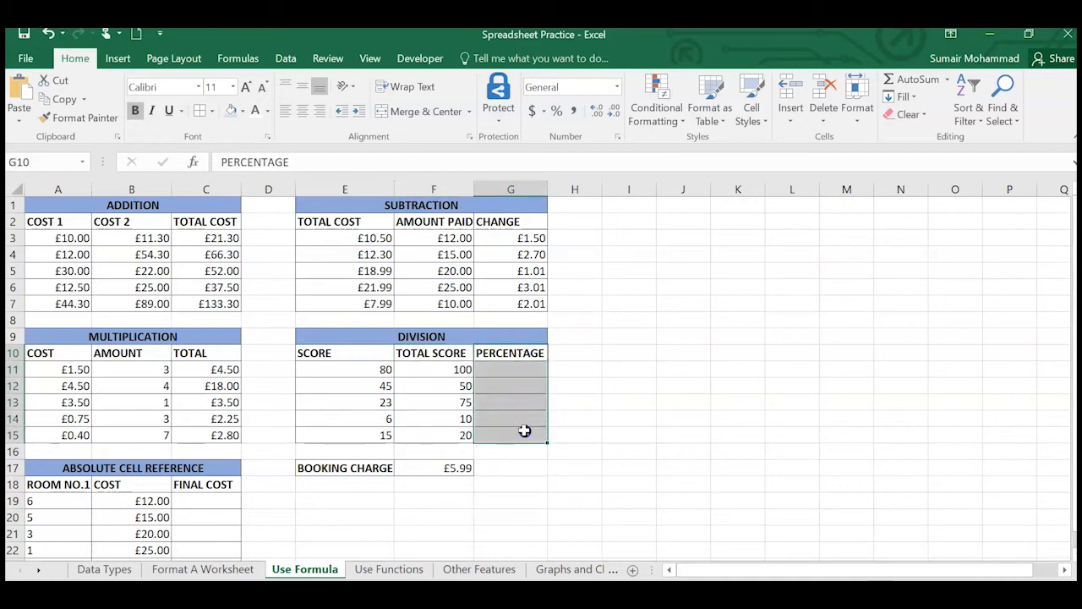
left_click(511, 370)
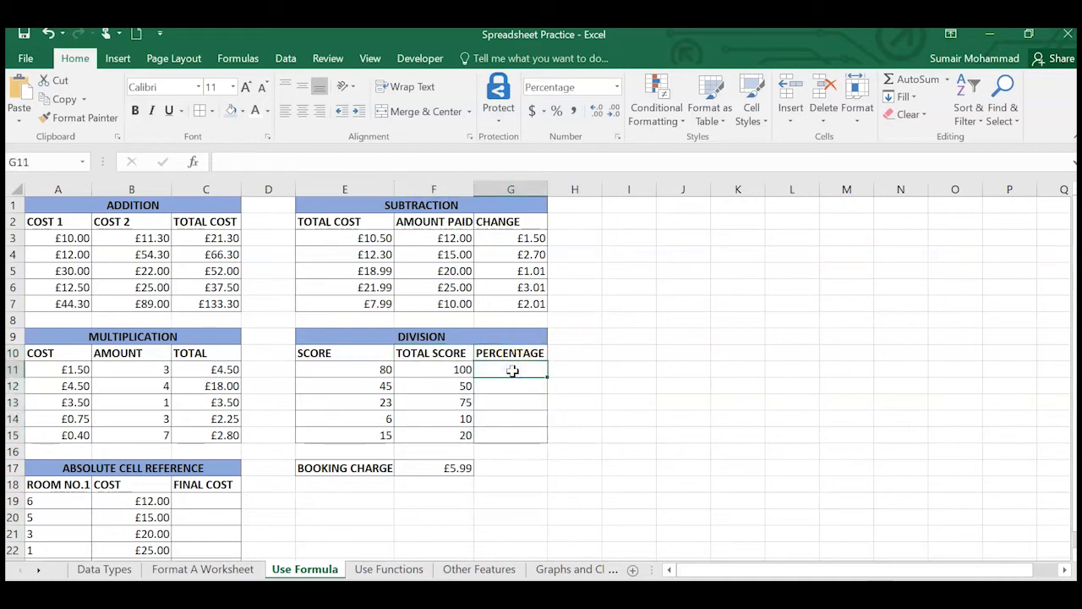
type("=")
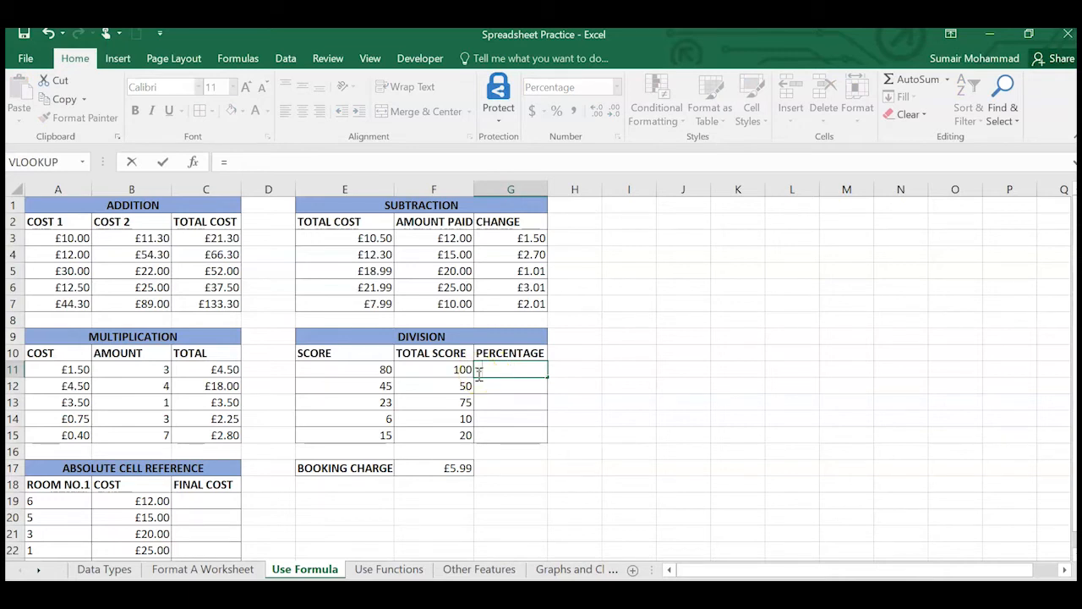
left_click(348, 369)
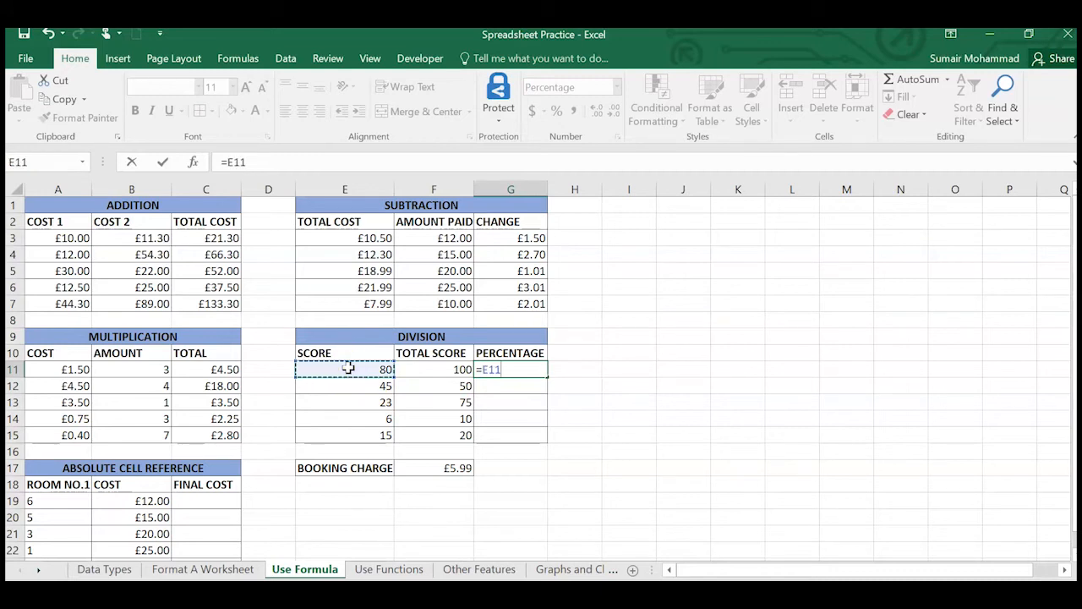
type("/")
left_click(449, 370)
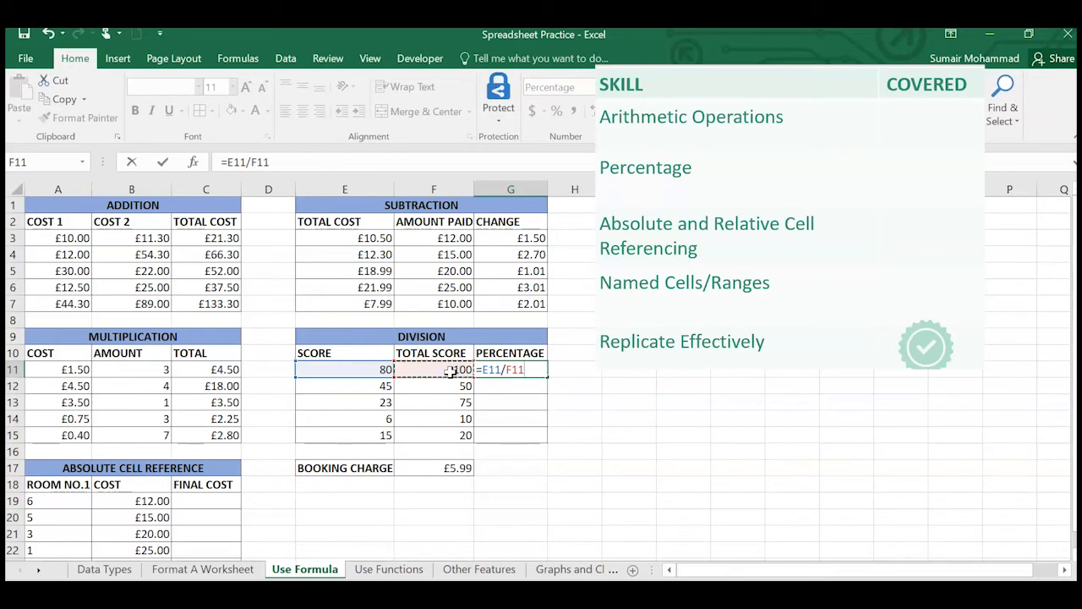
key("Return")
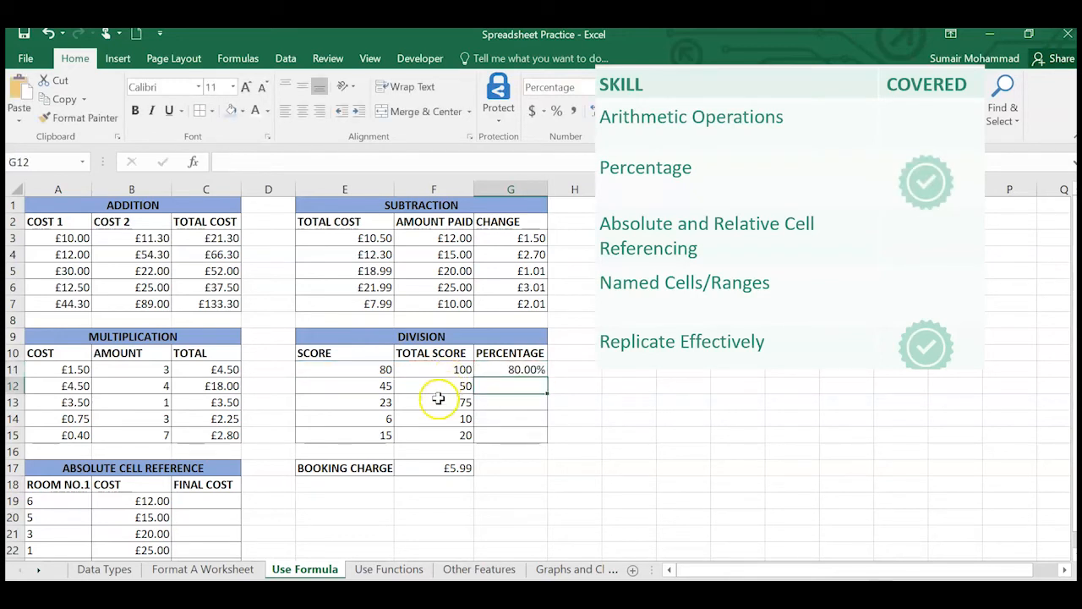
Fill the division formula from G11 down through G15 to complete the Percentage column.
left_click(545, 372)
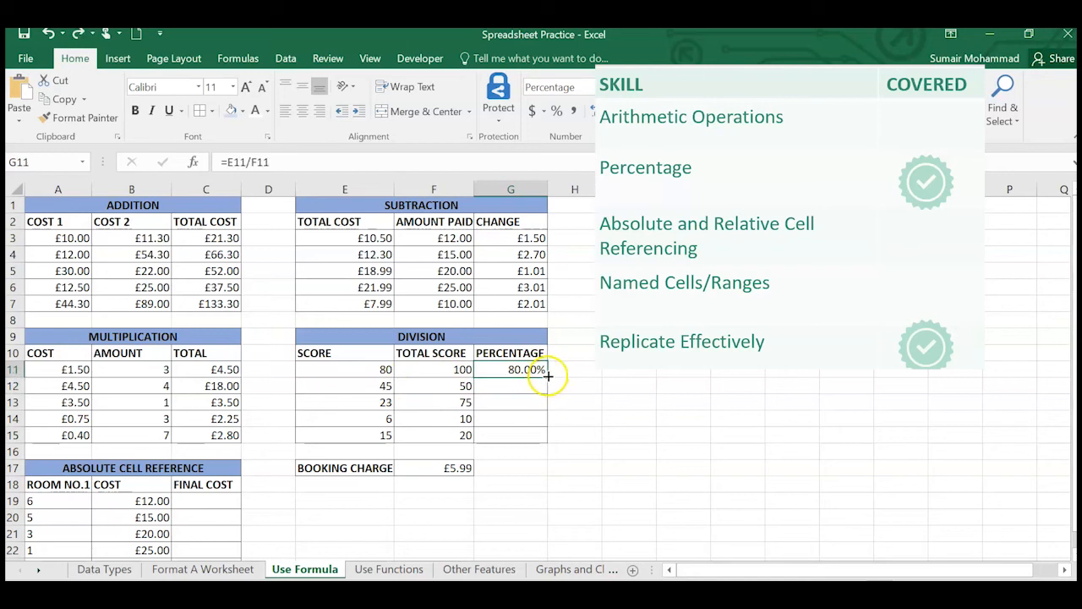
left_click_drag(547, 378, 542, 444)
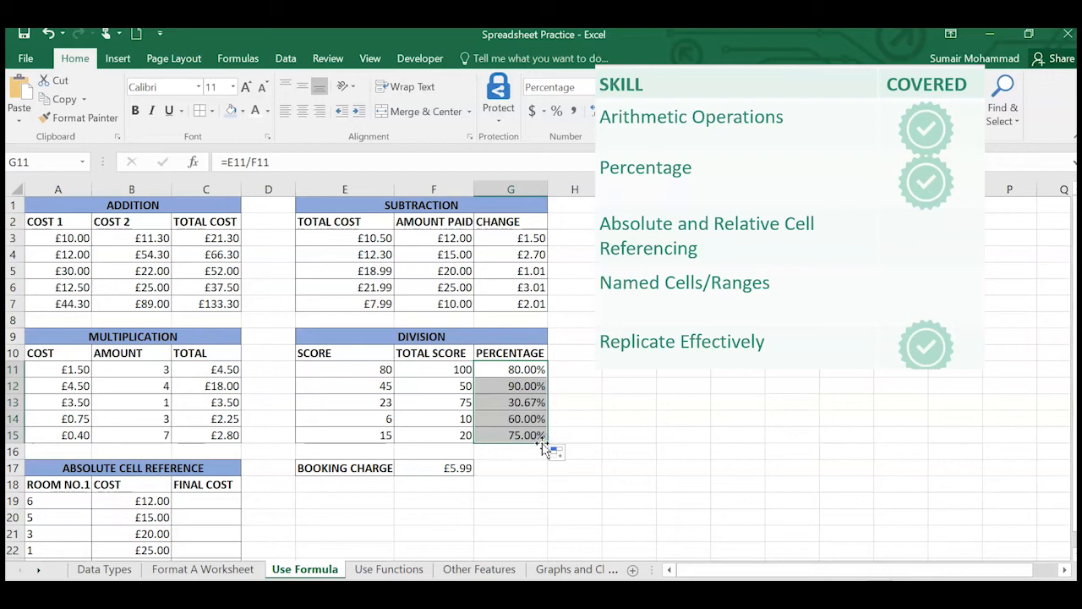
Examine the copied division formulas in the Percentage column, row by row from G11 to G15.
key("Up")
key("Down")
key("Down")
key("Down")
key("Down")
key("Down")
key("Up")
key("Up")
key("Up")
key("Up")
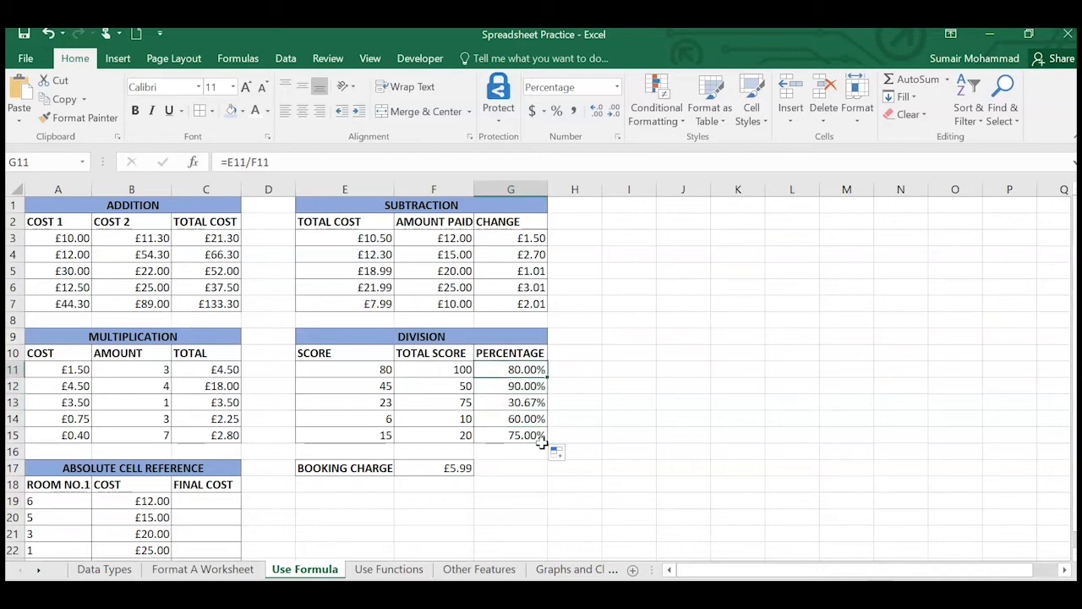
Examine the Absolute Cell Reference table's room number, Cost and Final Cost columns together with the booking charge in F17.
scroll(443, 440, "down", 2)
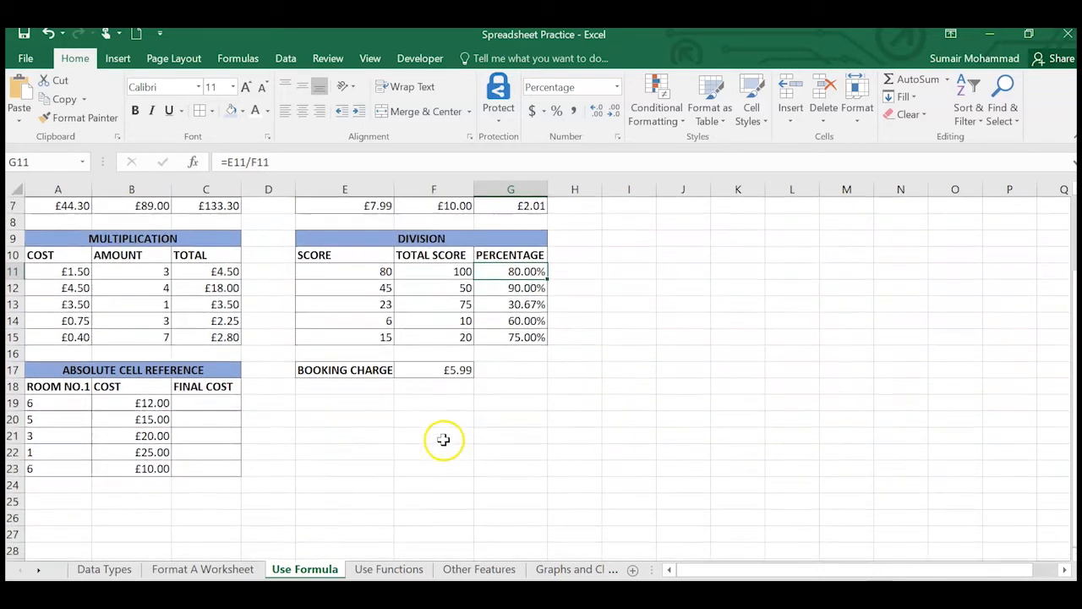
left_click(134, 420)
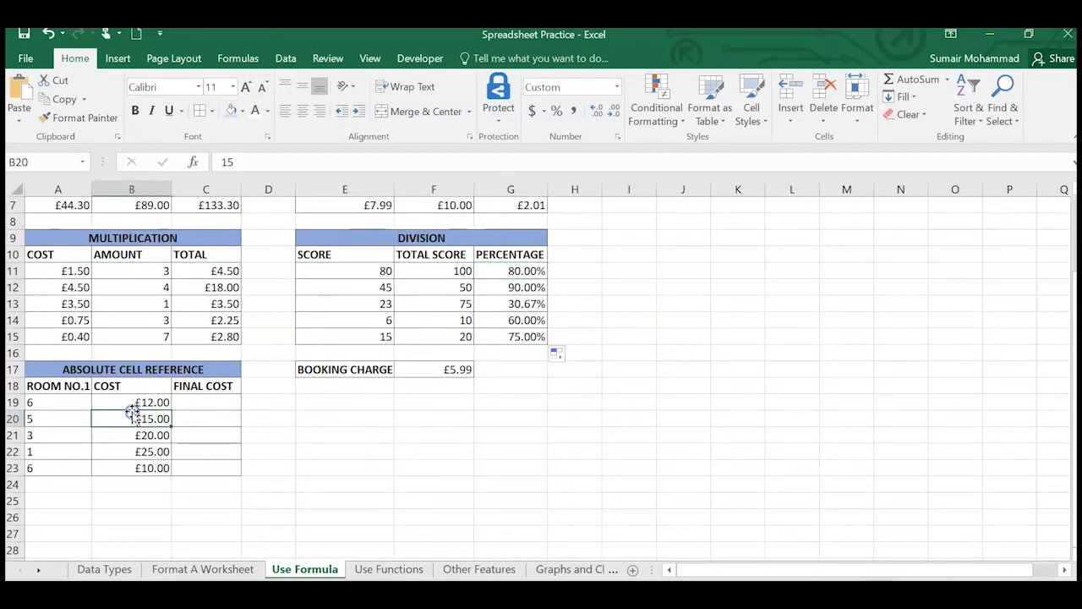
left_click(112, 372)
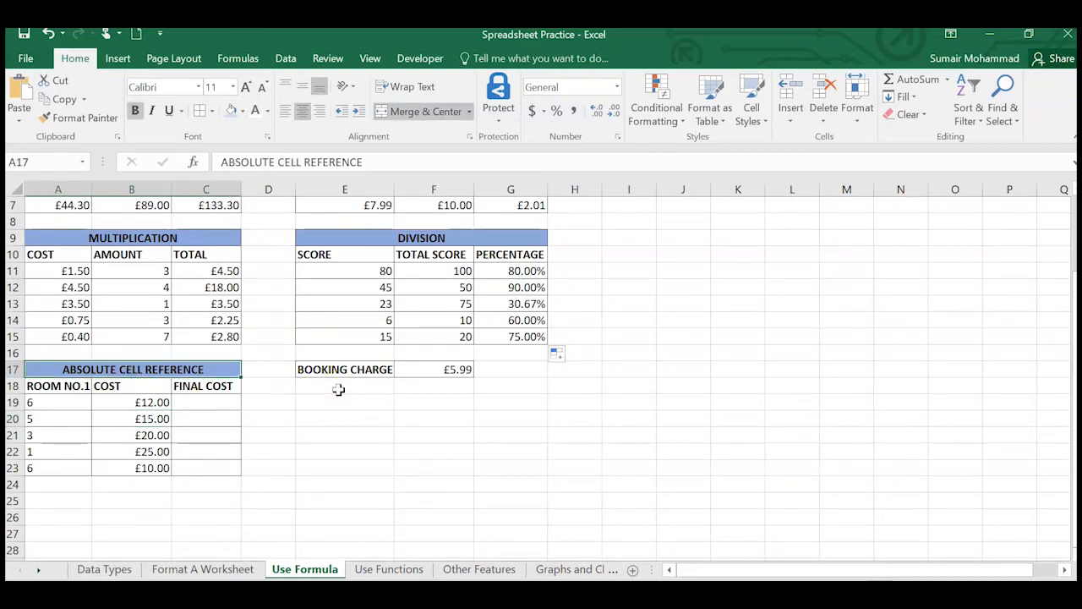
left_click_drag(43, 387, 44, 468)
left_click_drag(134, 387, 140, 474)
left_click_drag(203, 388, 199, 476)
left_click(198, 450)
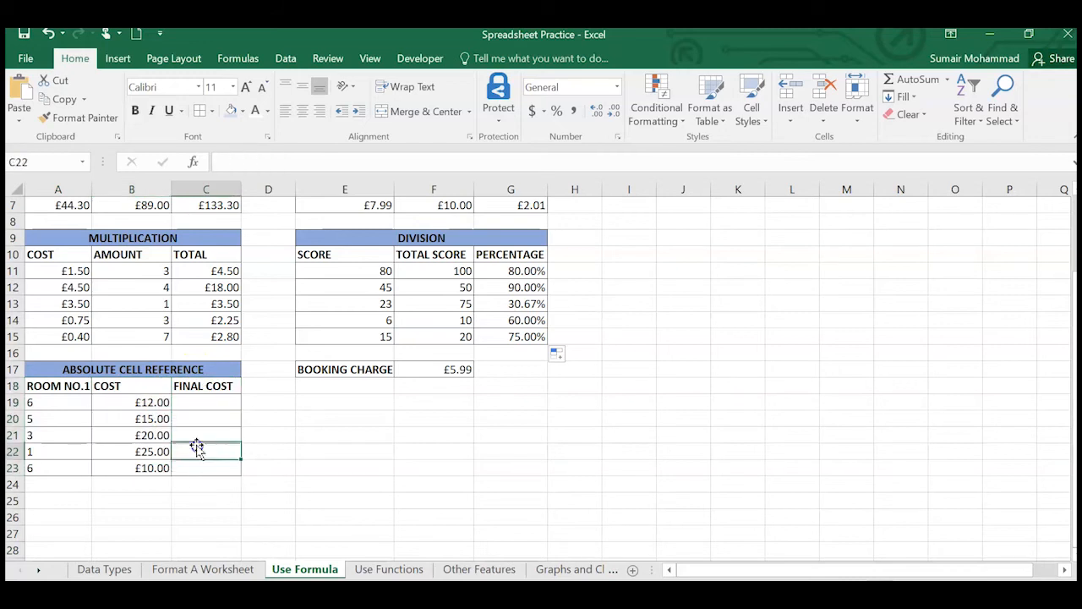
left_click(199, 387)
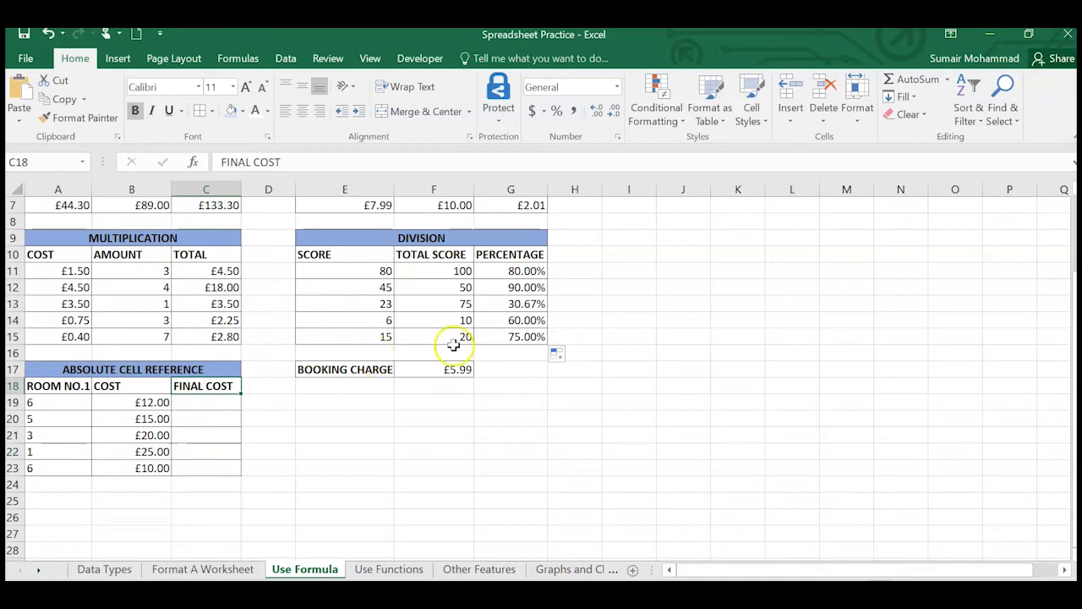
left_click(461, 373)
left_click(141, 403)
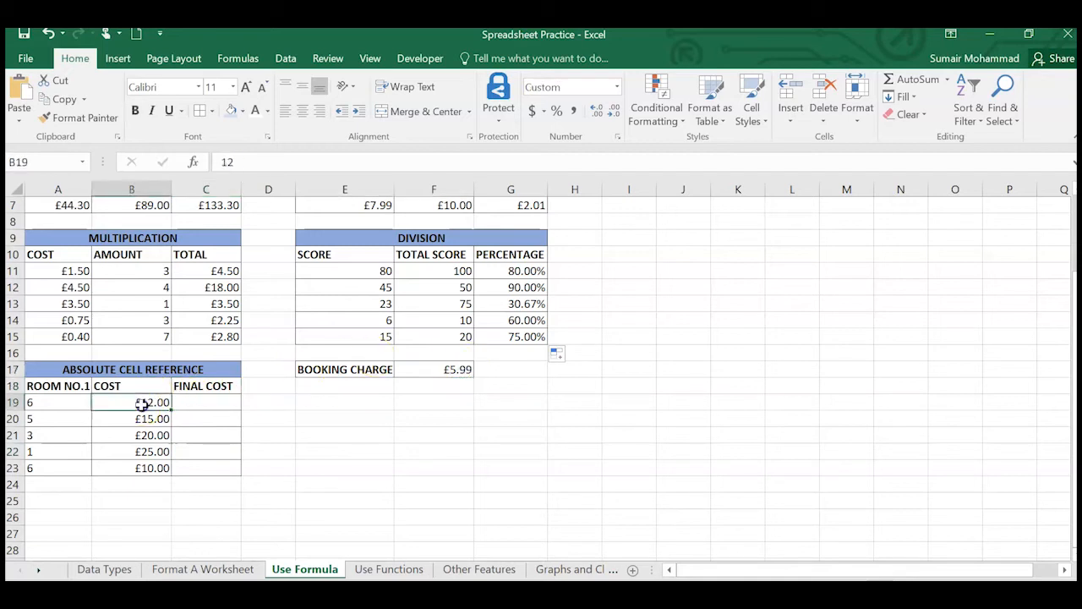
Enter the formula =B19+F17 in cell C19 to add the booking charge to the room cost.
left_click(212, 406)
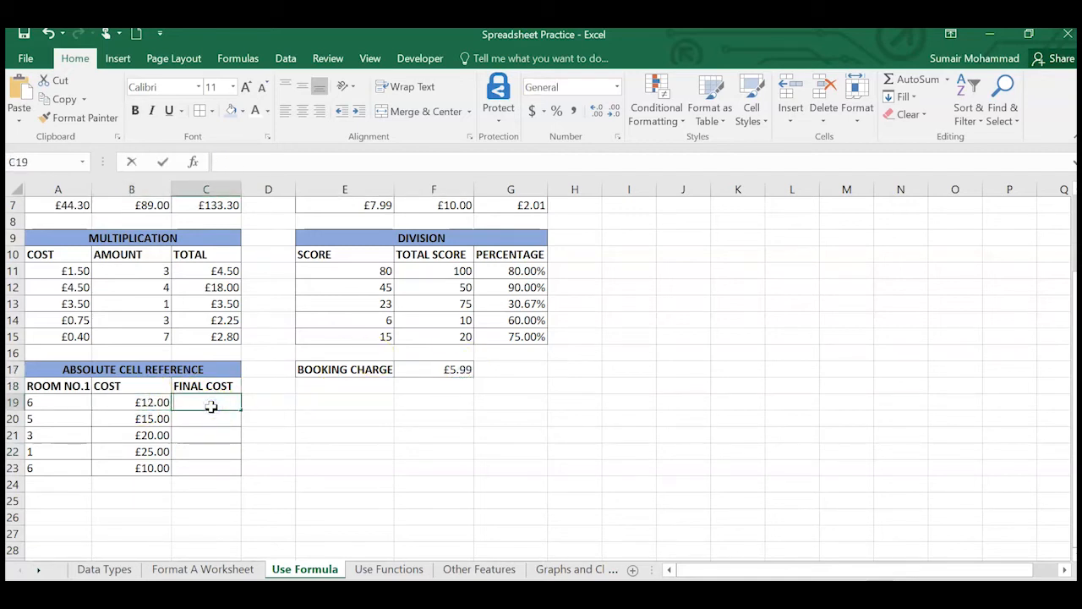
type("=")
left_click(139, 404)
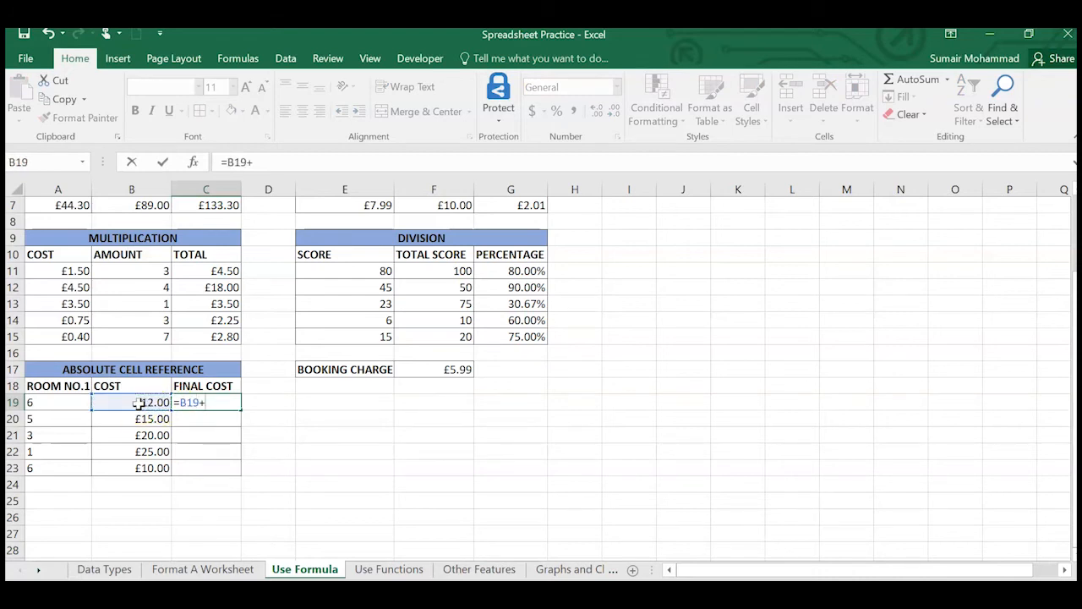
left_click(443, 370)
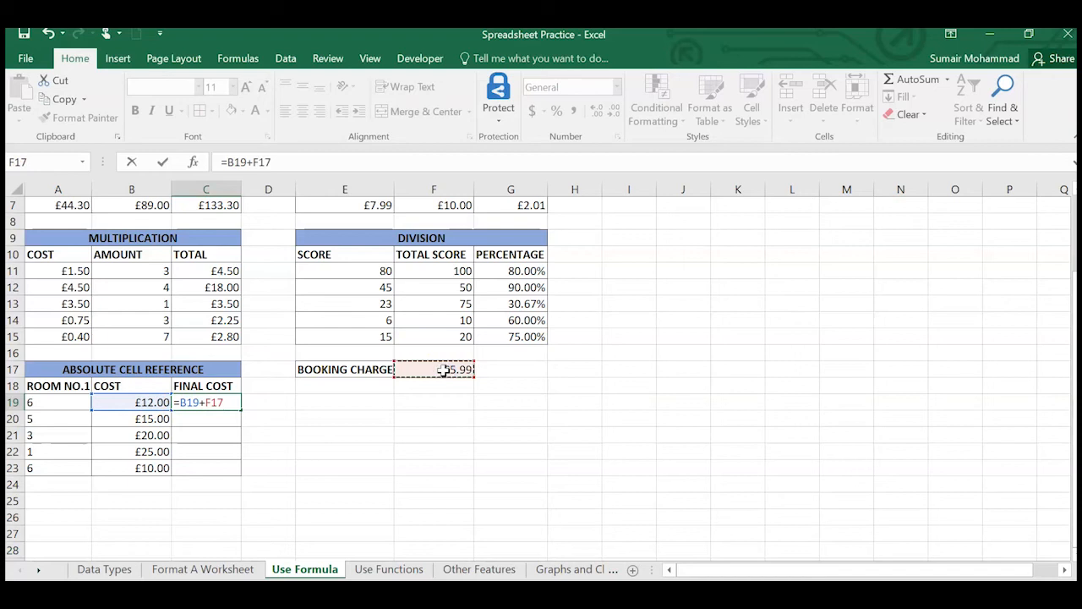
key("Return")
Fill the Final Cost formula from C19 down through C23 and compare it with the row 19 source cells.
left_click(201, 401)
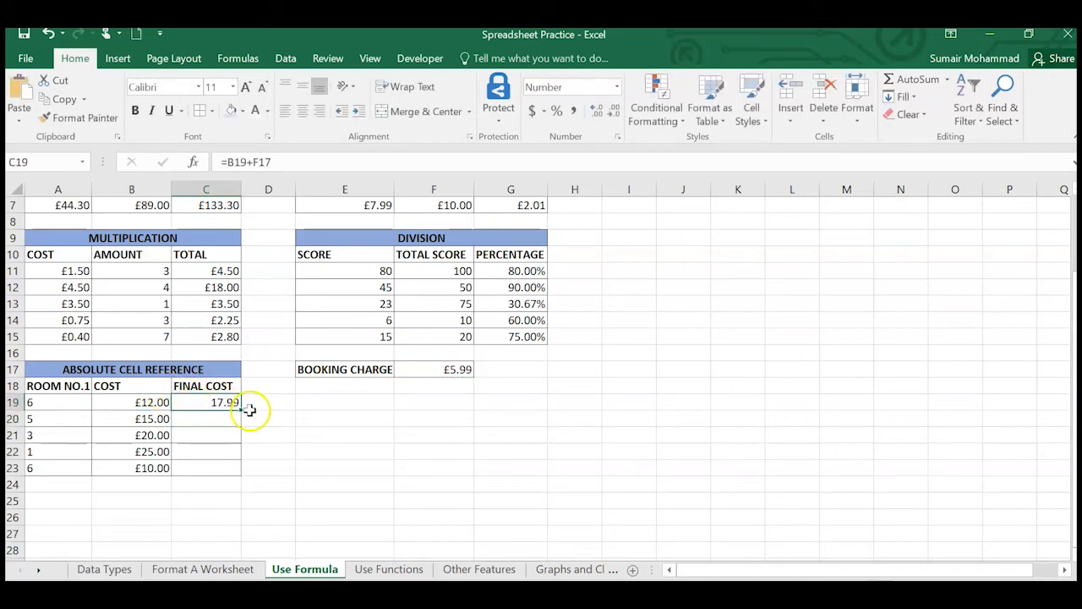
left_click_drag(241, 410, 243, 475)
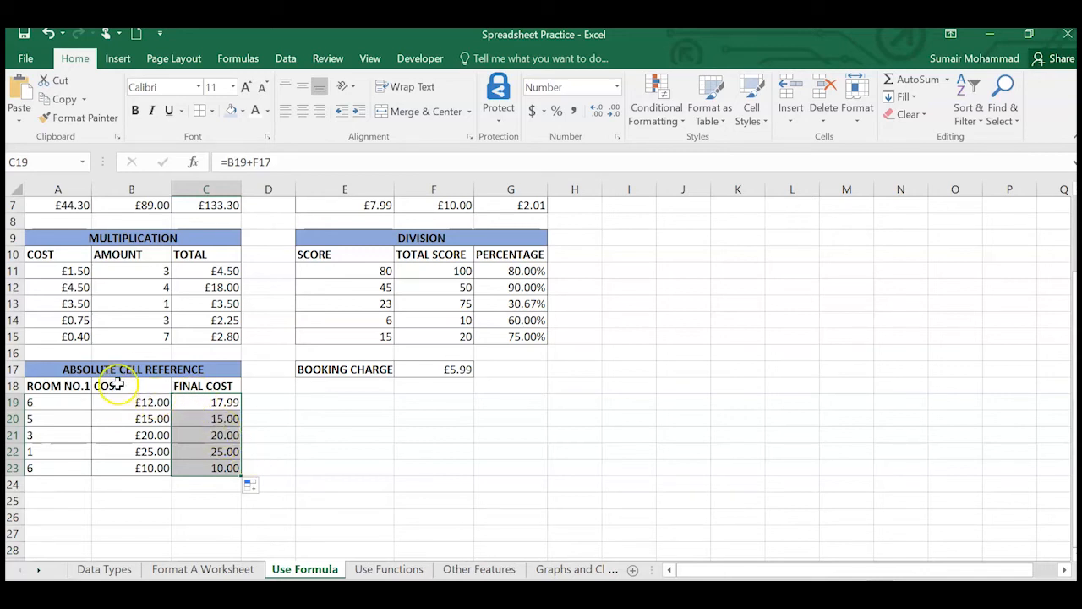
left_click(75, 404)
left_click(133, 403)
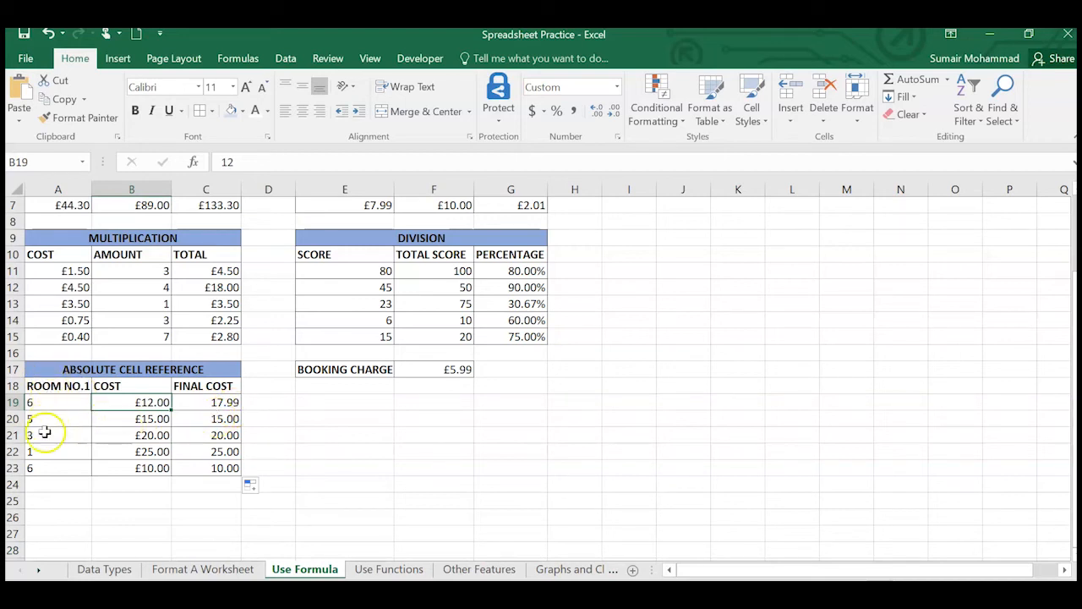
Compare the row 20 cost with its Final Cost and examine the copied formulas from C19 through C23.
left_click(140, 434)
left_click(138, 418)
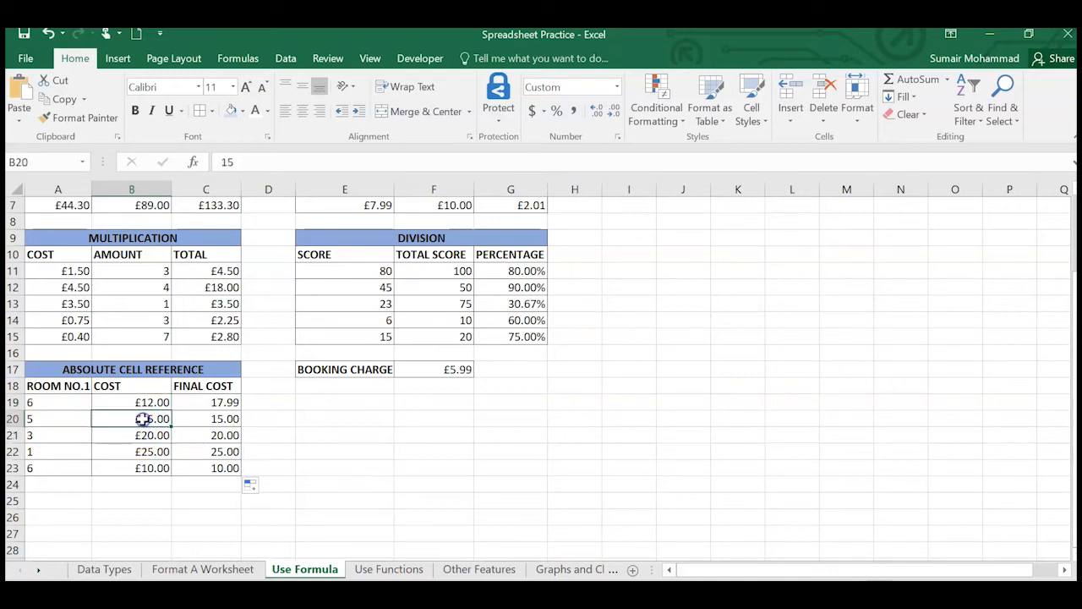
left_click(232, 422)
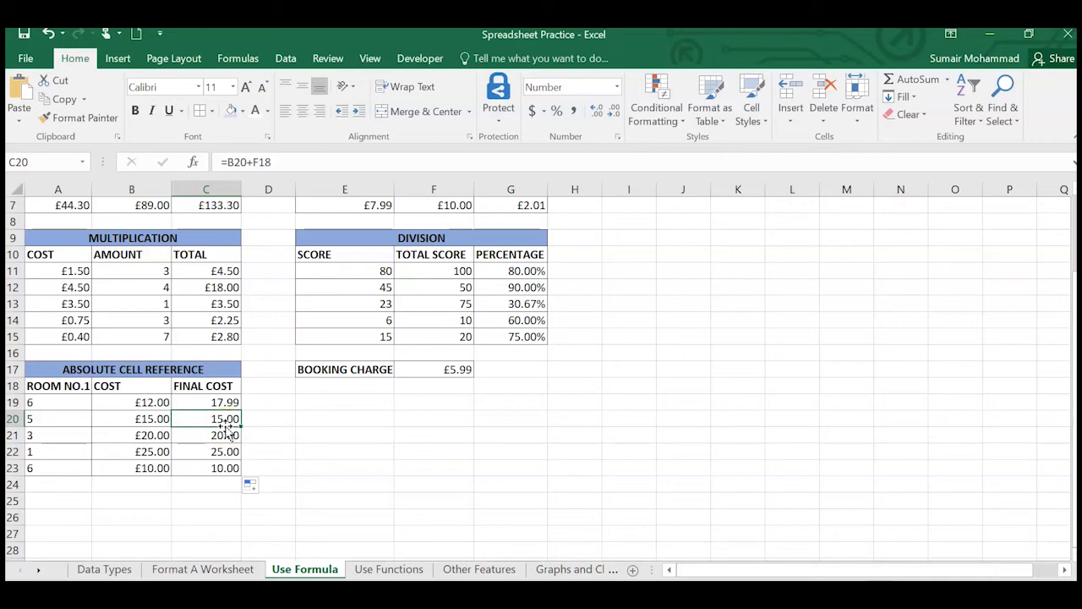
left_click(232, 416)
key("Down")
key("Up")
key("Up")
key("Down")
key("Down")
key("Down")
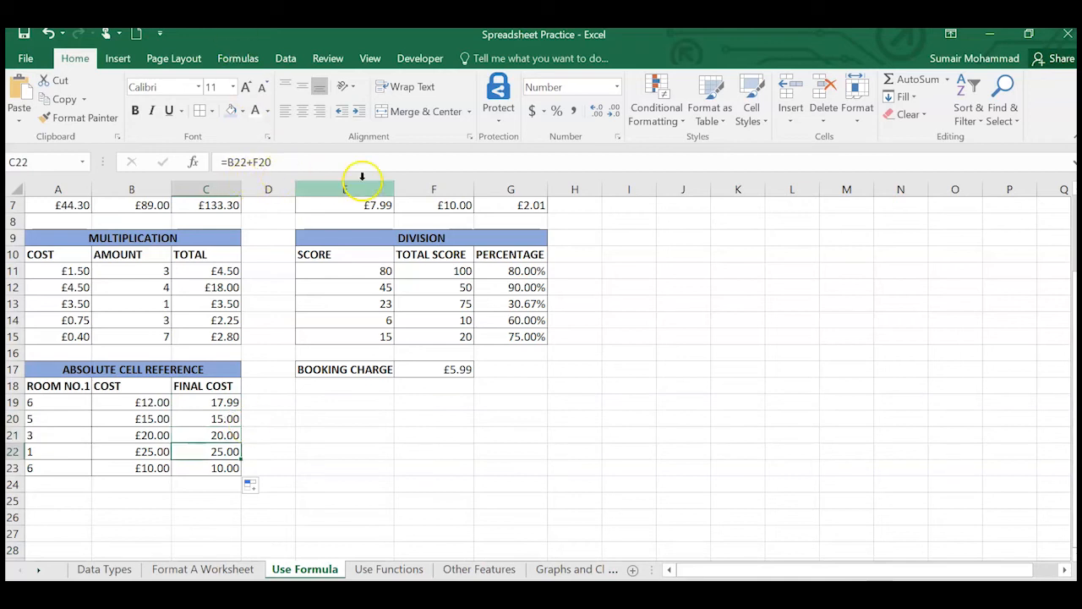
key("Down")
key("Up")
key("Up")
key("Up")
key("Up")
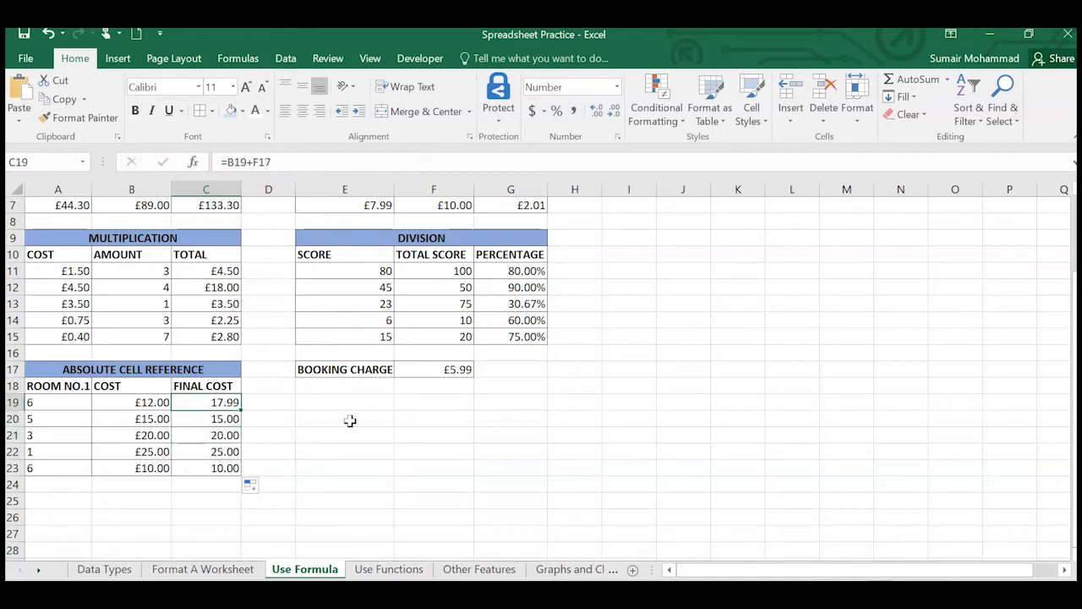
key("Down")
key("Down")
key("Down")
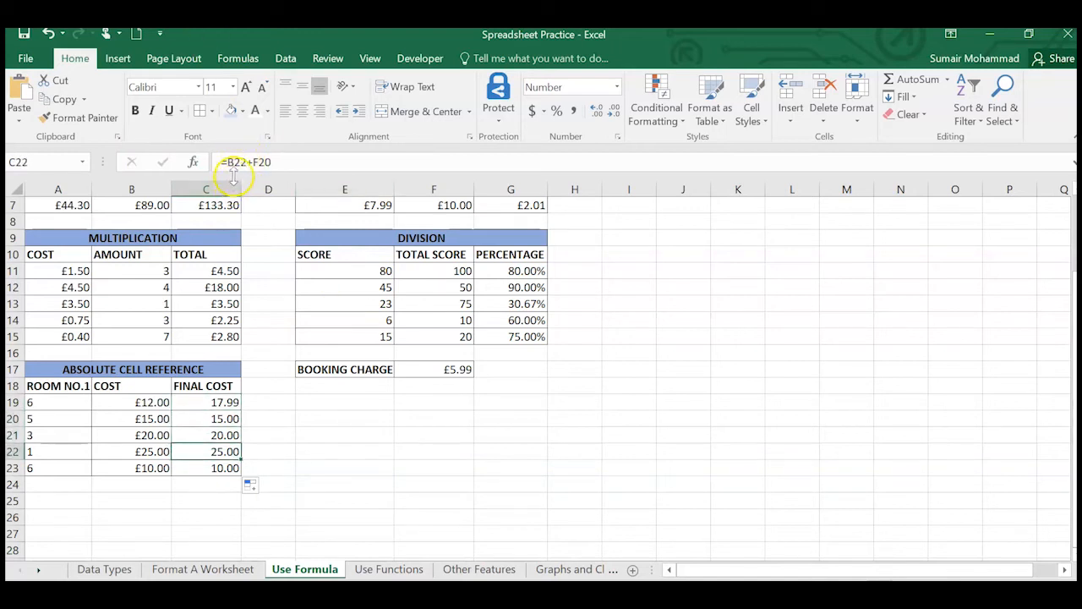
Review the Cost values down column B, then the C19 formula and the booking charge in F17.
left_click(139, 403)
left_click(138, 419)
left_click(138, 436)
left_click(137, 450)
left_click(137, 480)
left_click(210, 405)
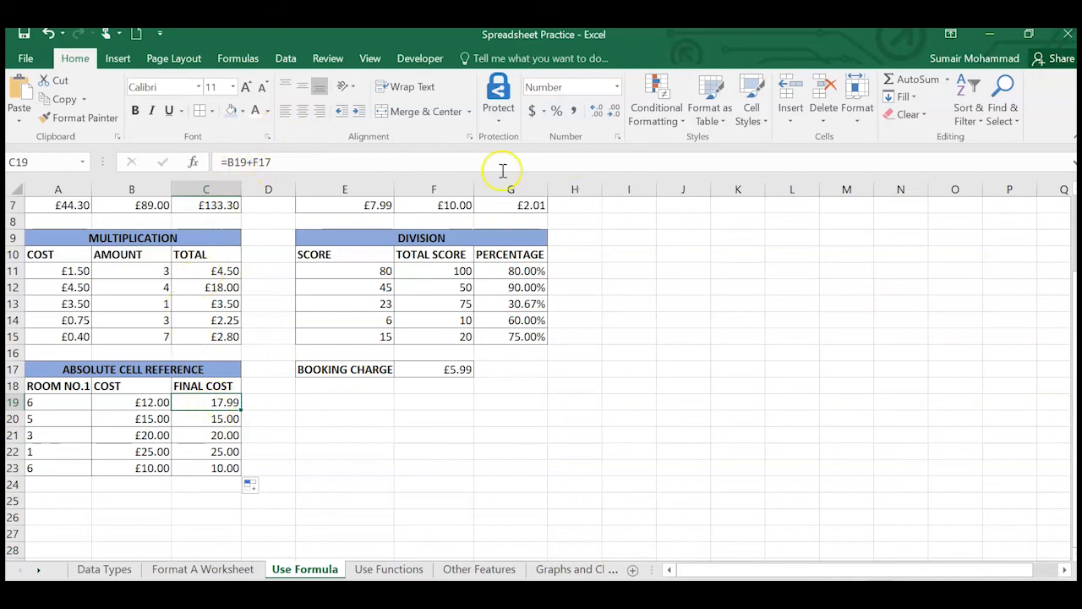
left_click(448, 376)
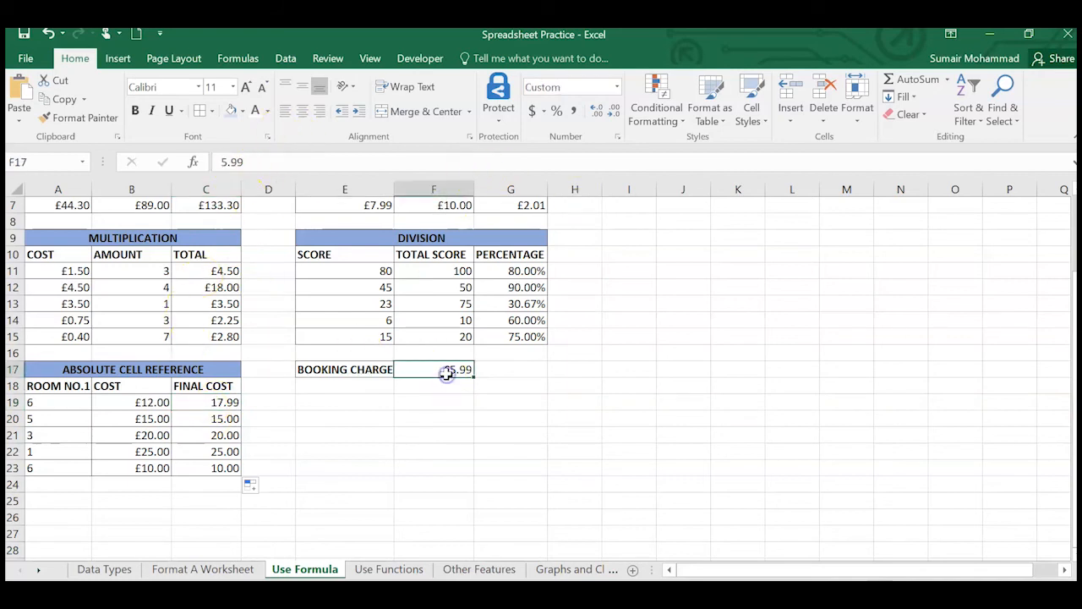
Trace the formulas in C19, C20 and C21 to their Cost cells and to F17 and the cells below it.
left_click(225, 403)
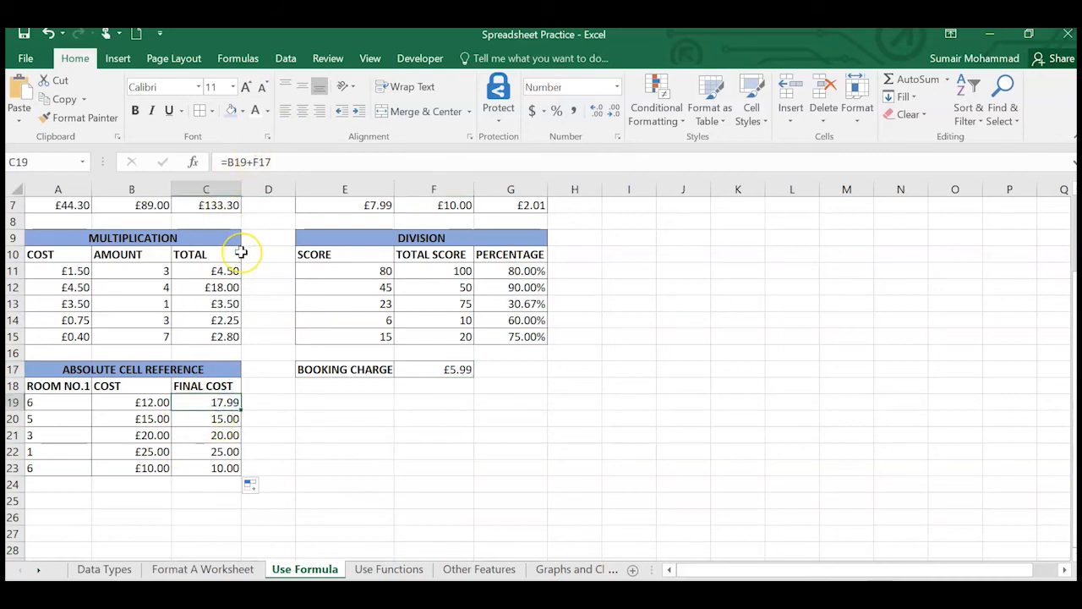
key("Down")
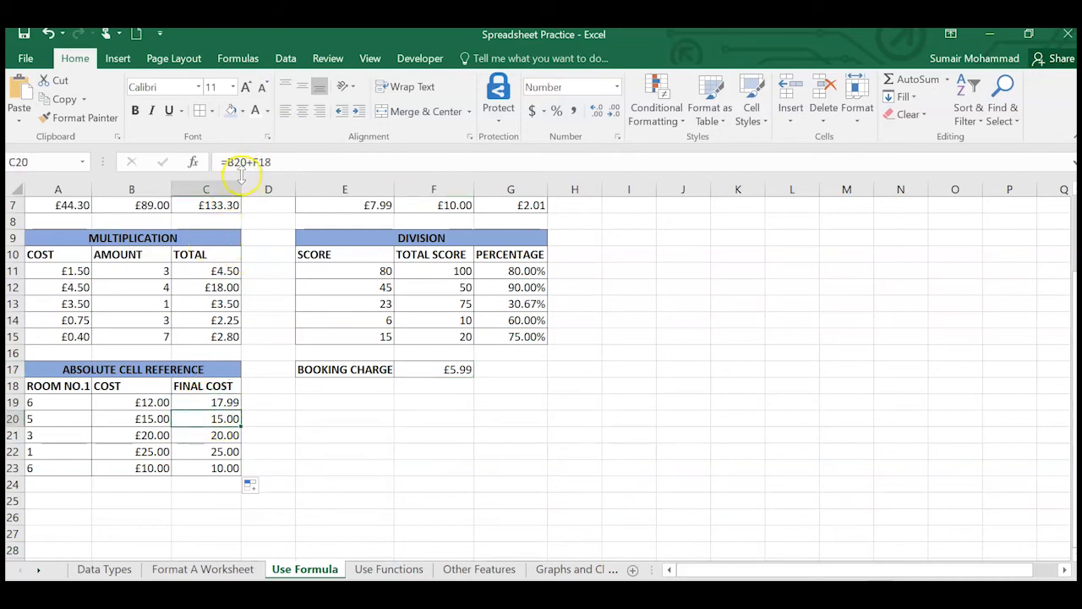
left_click(139, 417)
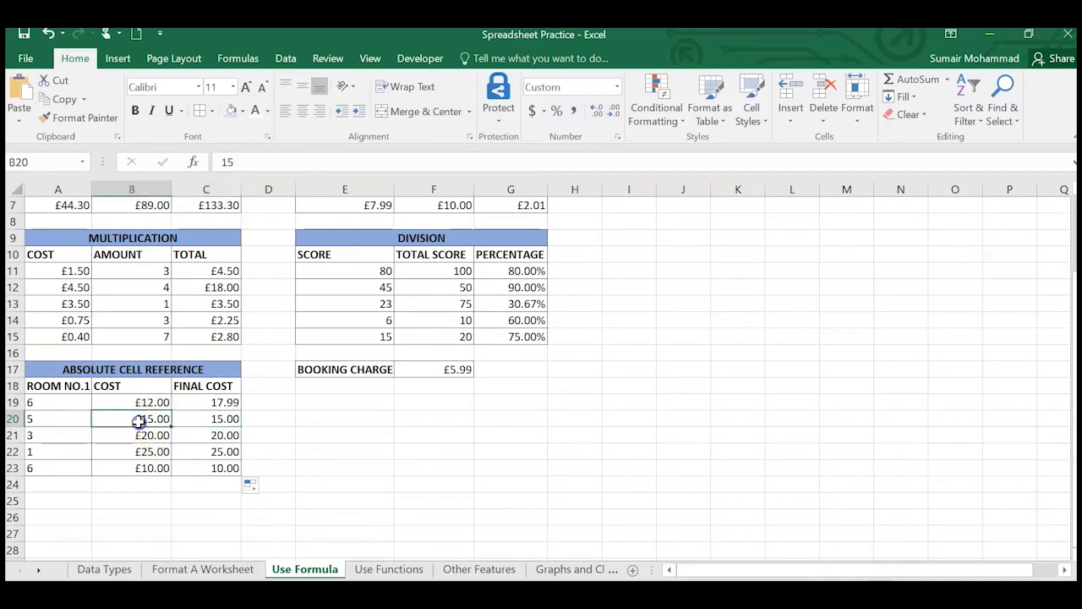
left_click(219, 423)
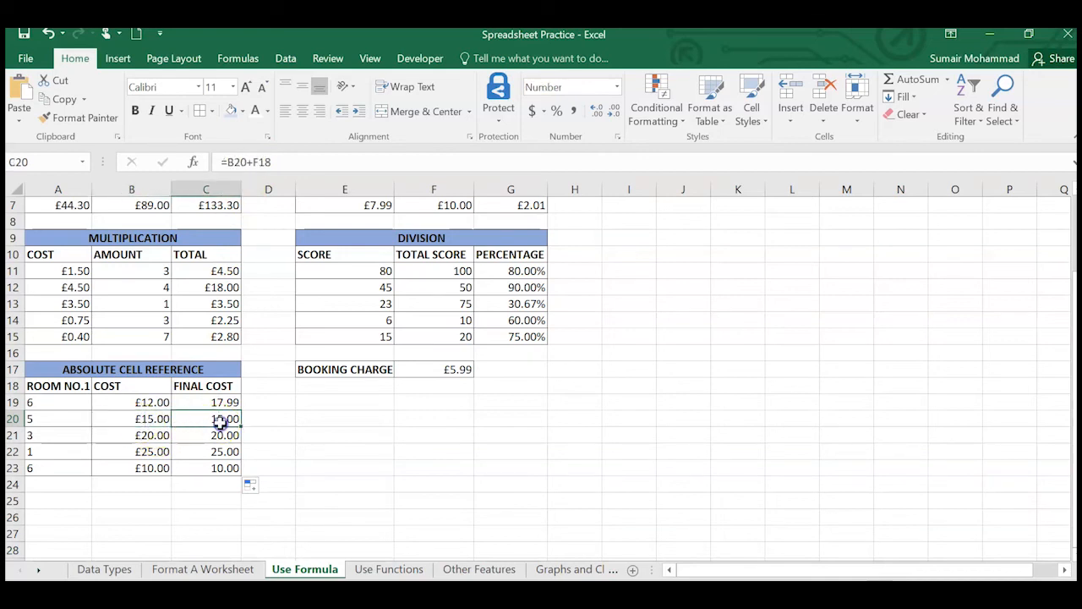
left_click(434, 367)
left_click(455, 393)
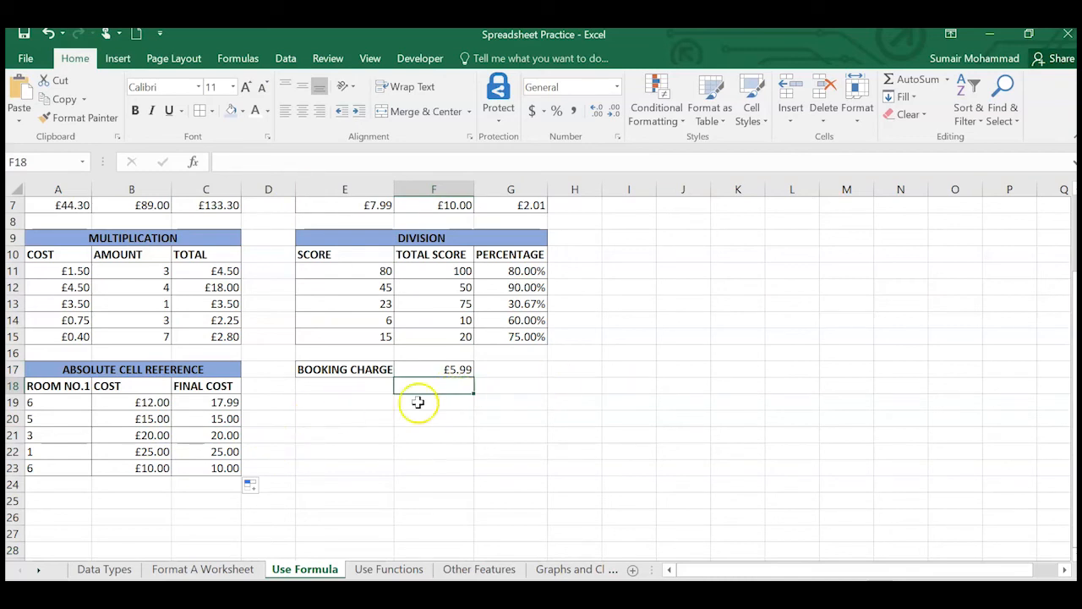
left_click(222, 418)
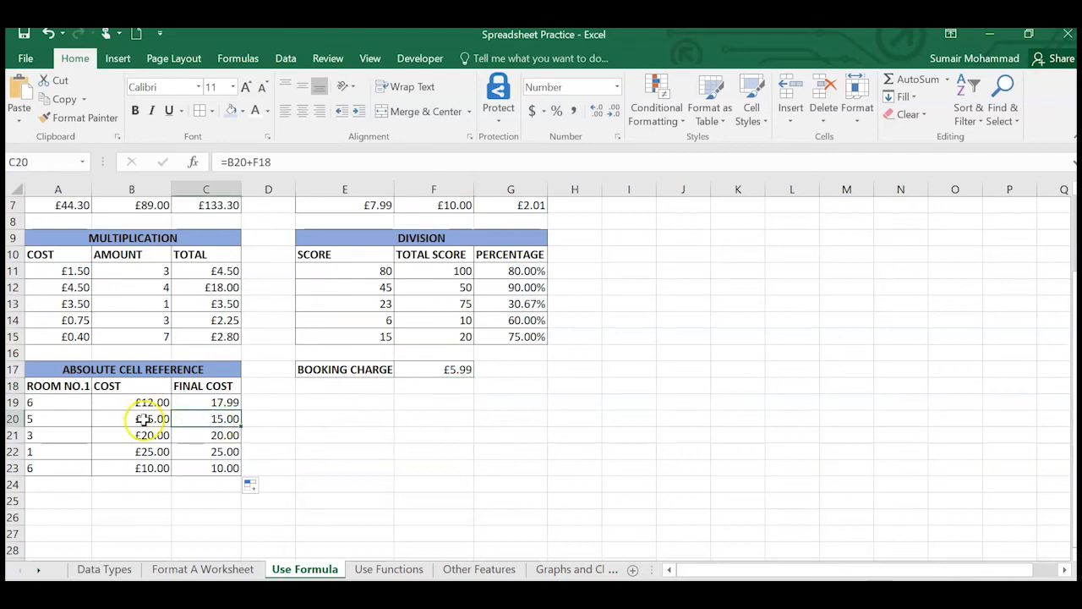
left_click(225, 435)
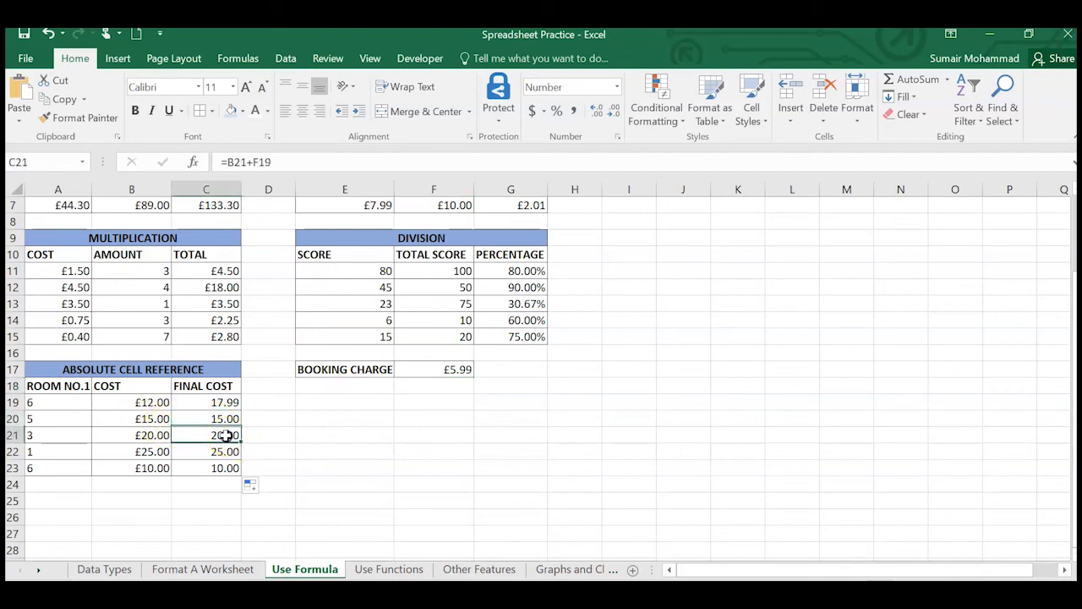
left_click(423, 406)
left_click(424, 429)
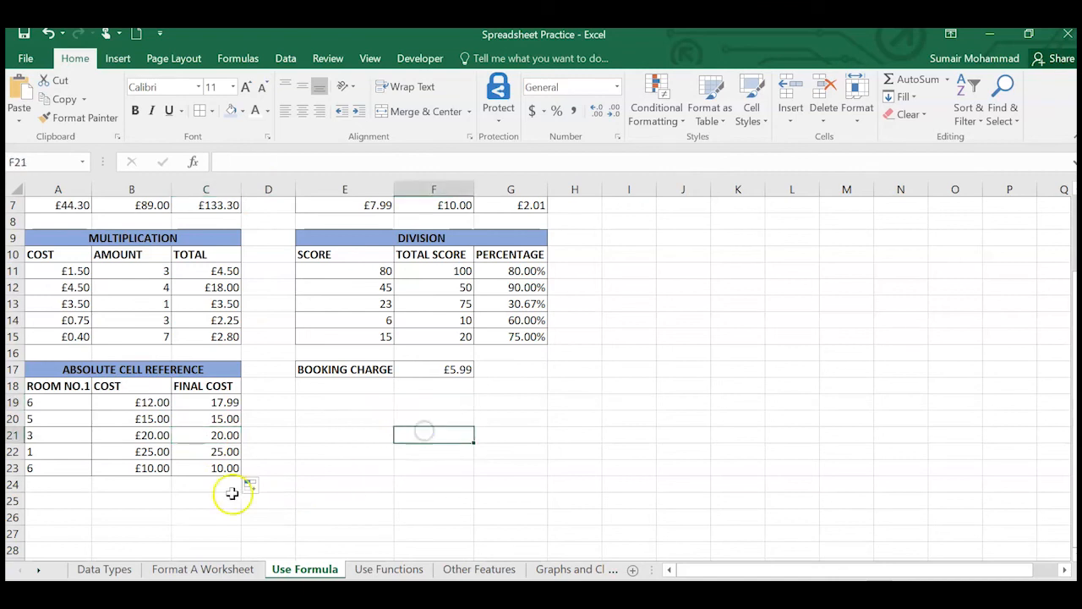
Recheck the Final Cost formulas row by row from C23 back up to C19.
left_click(216, 465)
key("Down")
key("Up")
key("Up")
key("Up")
key("Up")
key("Up")
key("Up")
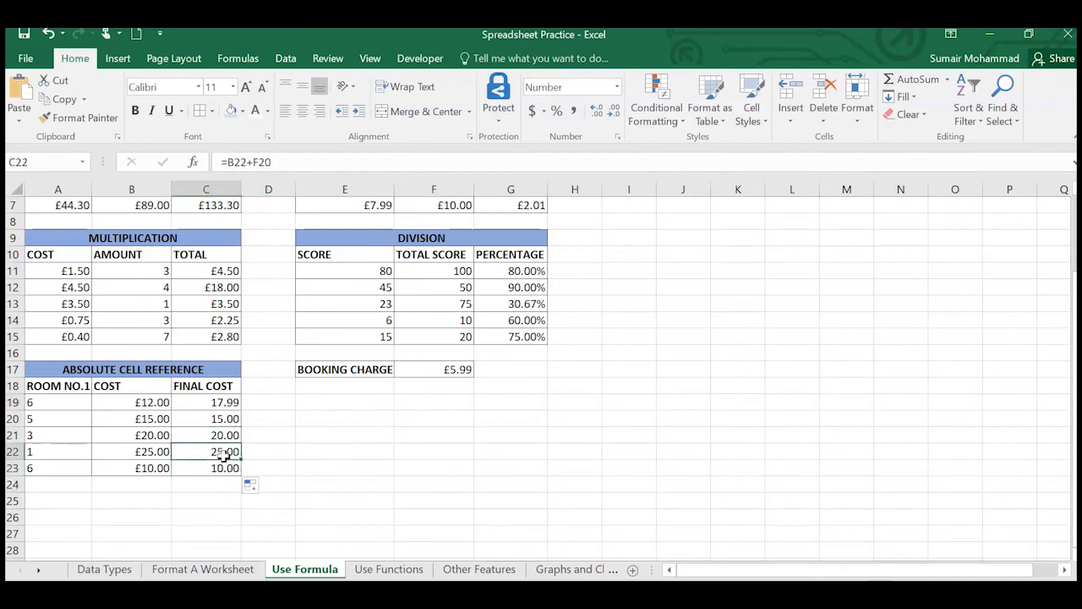
key("Down")
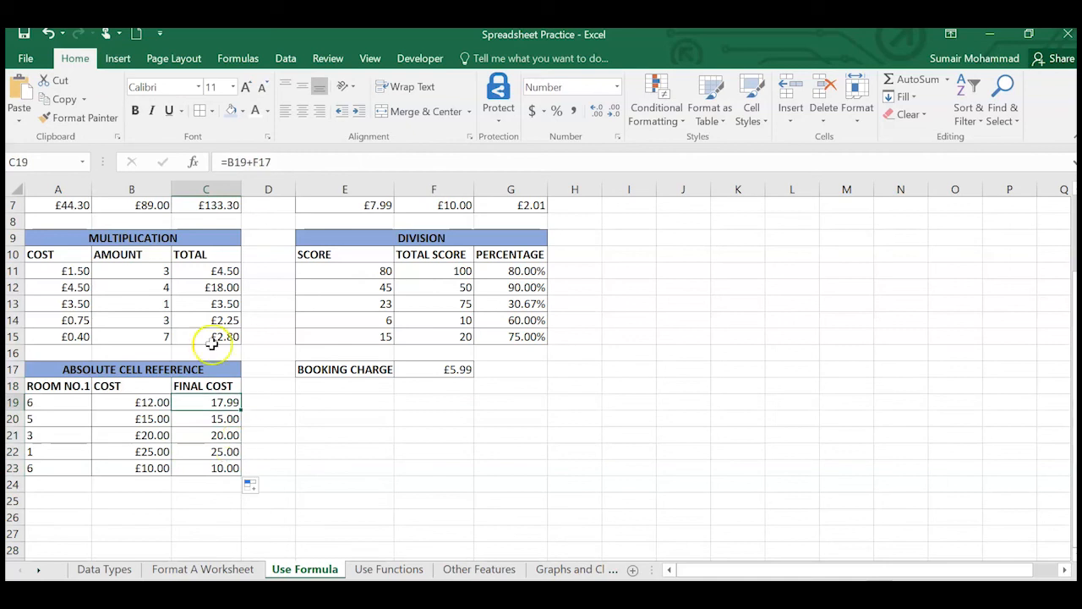
Try the formula =B19+5.99 in C19, using the fixed amount in place of the booking charge reference.
double_click(253, 165)
type("5.99")
key("Return")
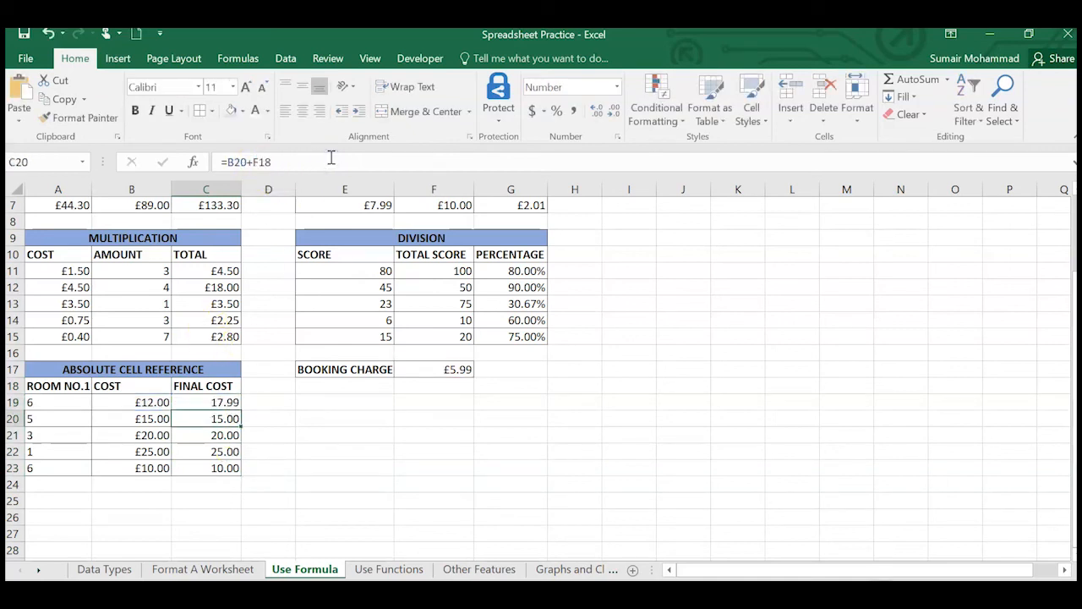
left_click(207, 402)
left_click(213, 436)
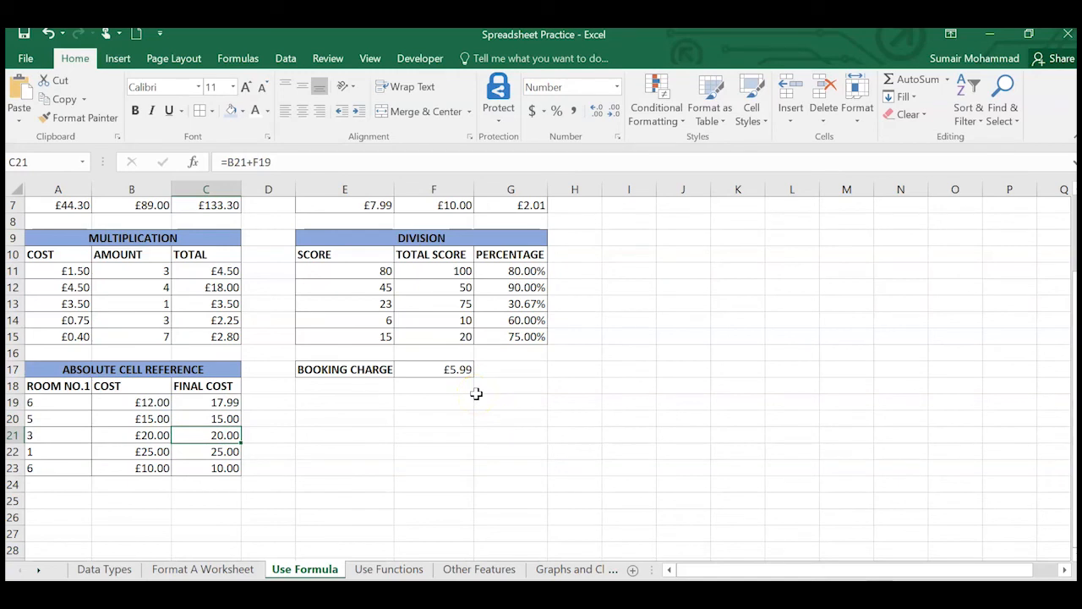
left_click_drag(215, 402, 218, 468)
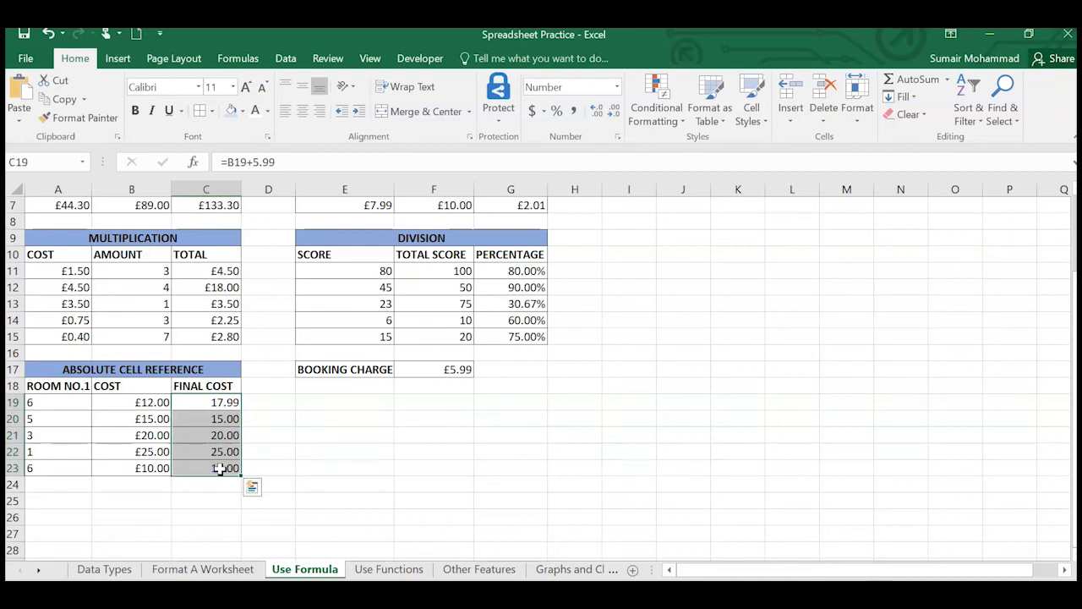
left_click(197, 407)
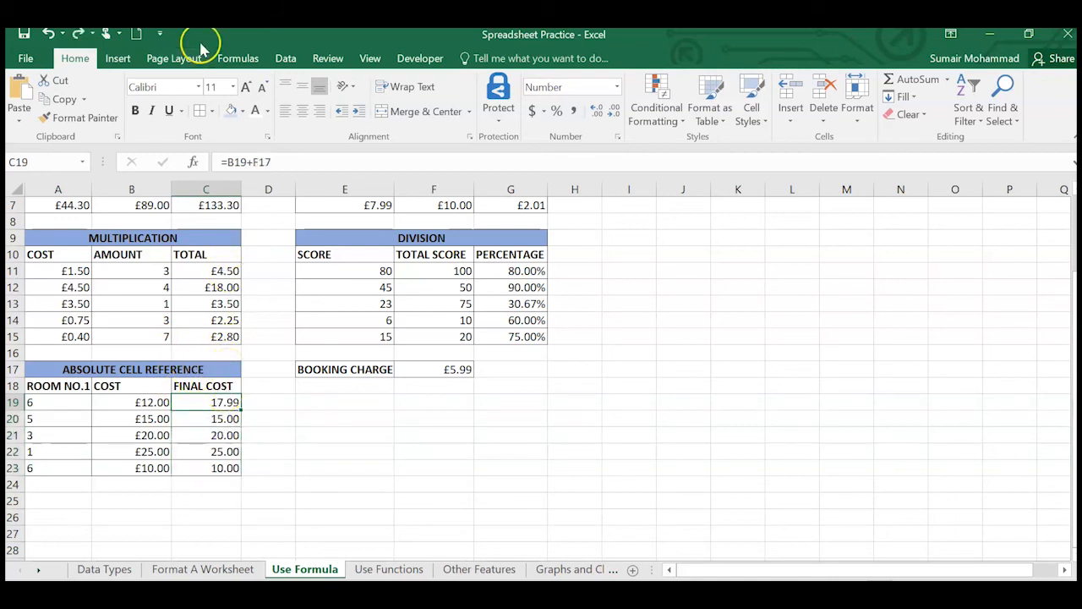
Change the C19 formula to =B19+$F$17 and fill it down the Final Cost column through C23.
left_click(245, 162)
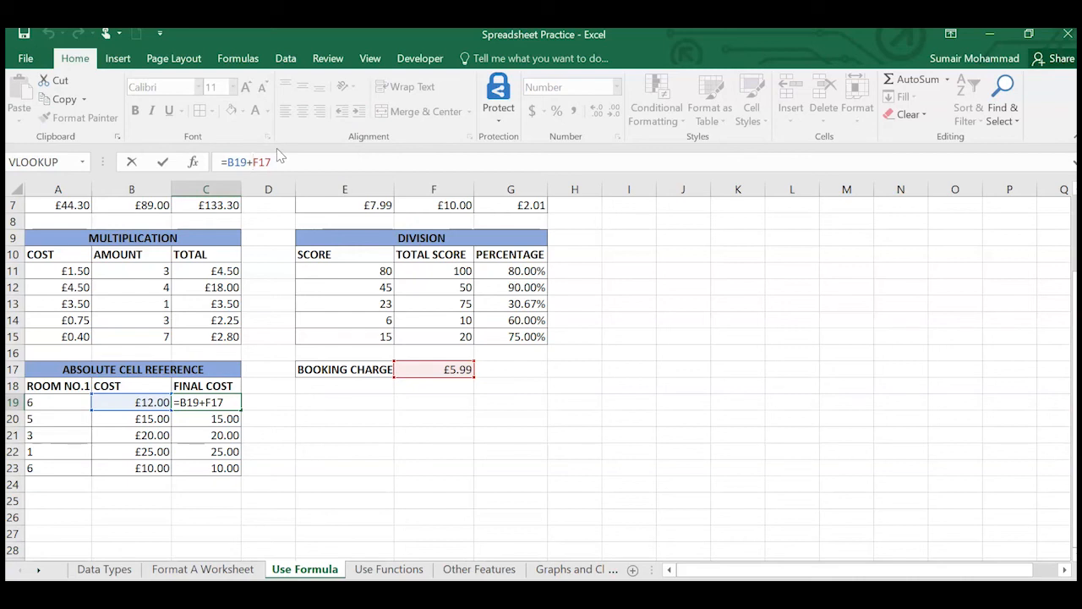
type("$")
type("$")
key("Return")
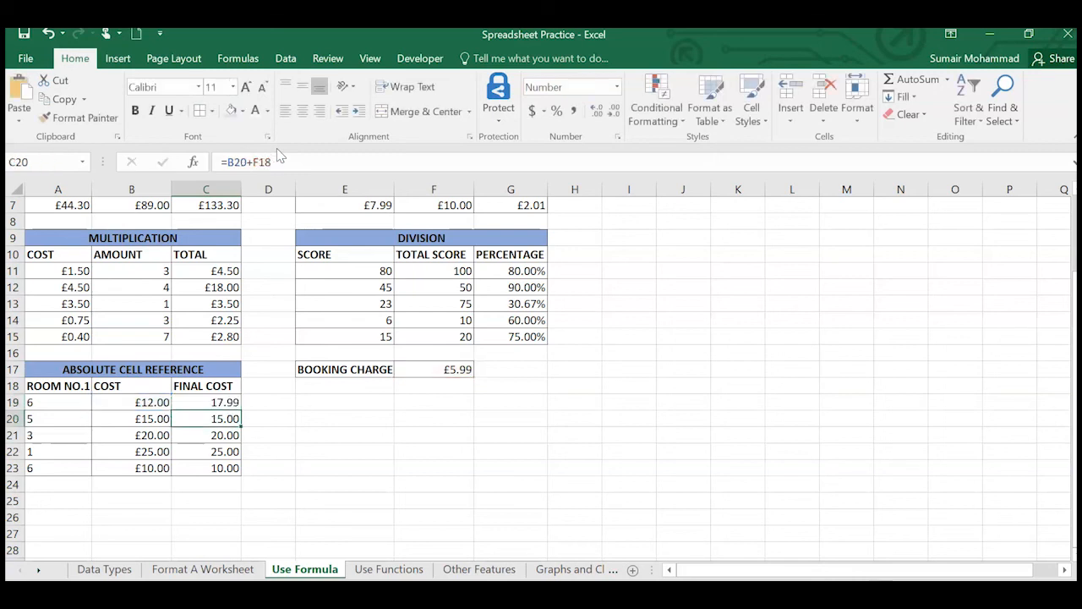
left_click(218, 404)
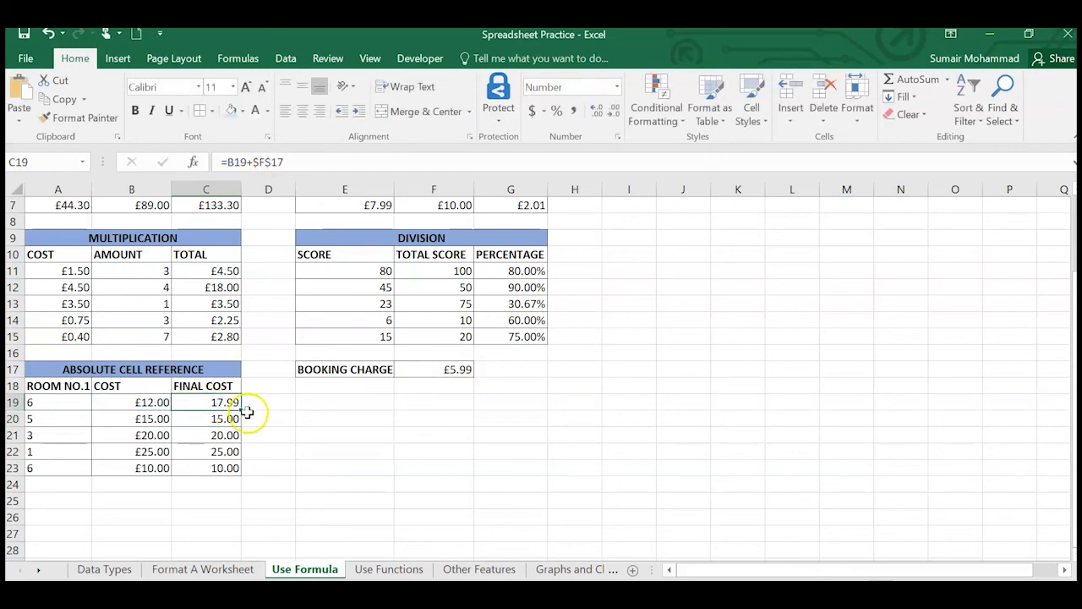
left_click_drag(241, 409, 239, 471)
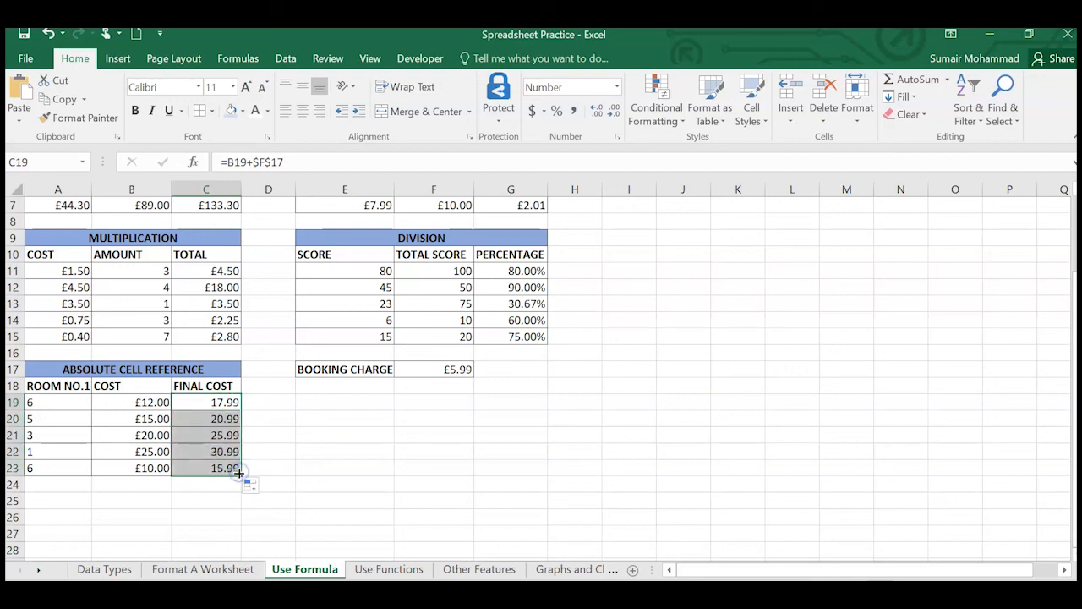
Examine the refilled Final Cost formulas from C19 to C23, checking the row and booking charge references.
left_click(227, 404)
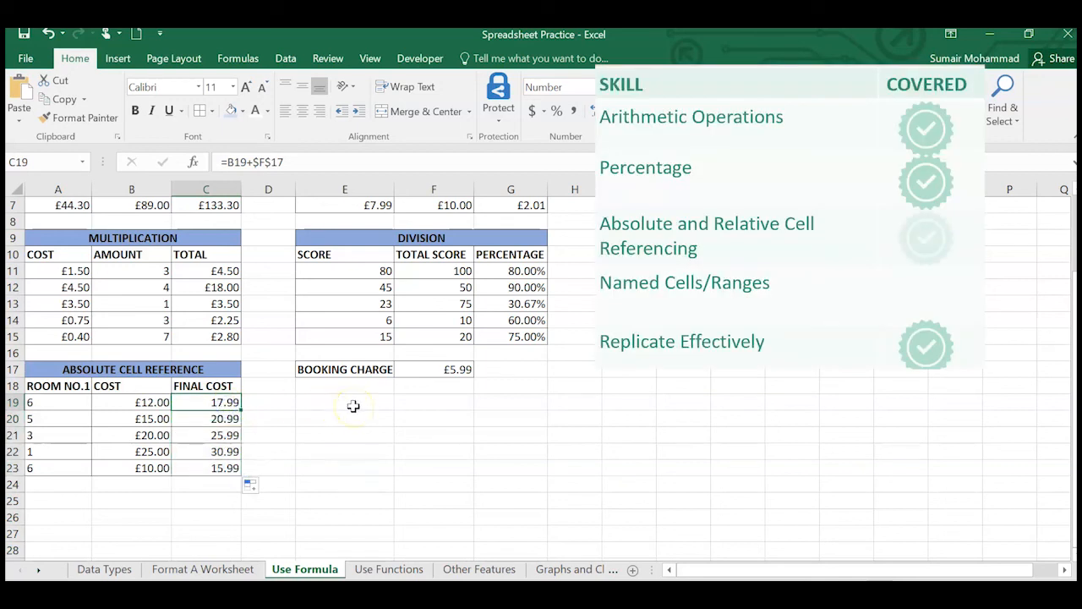
key("Down")
key("Down")
key("Down")
key("Down")
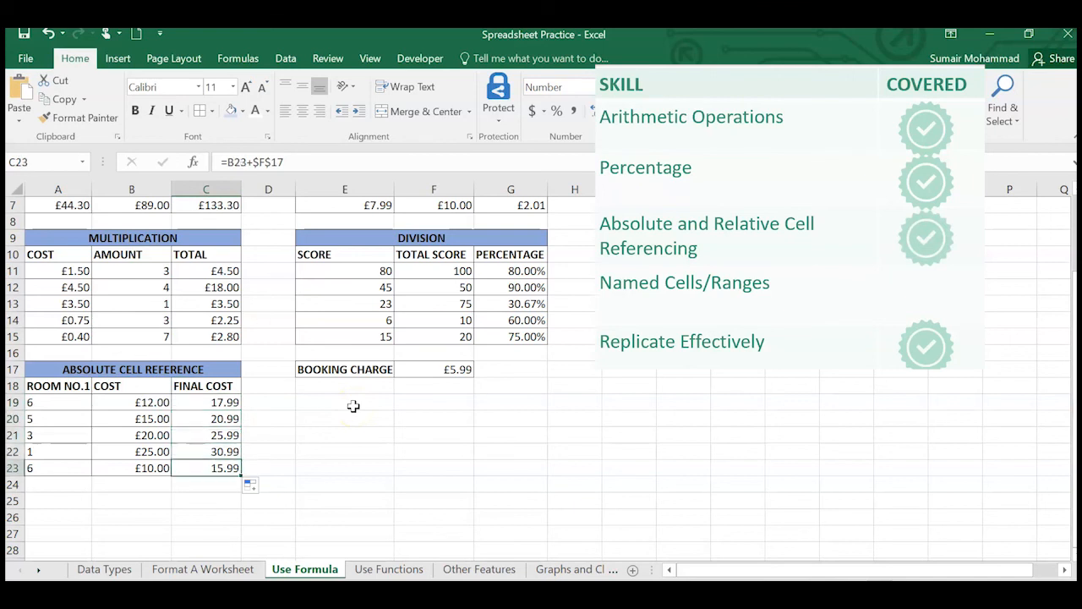
key("Up")
key("Up")
key("Up")
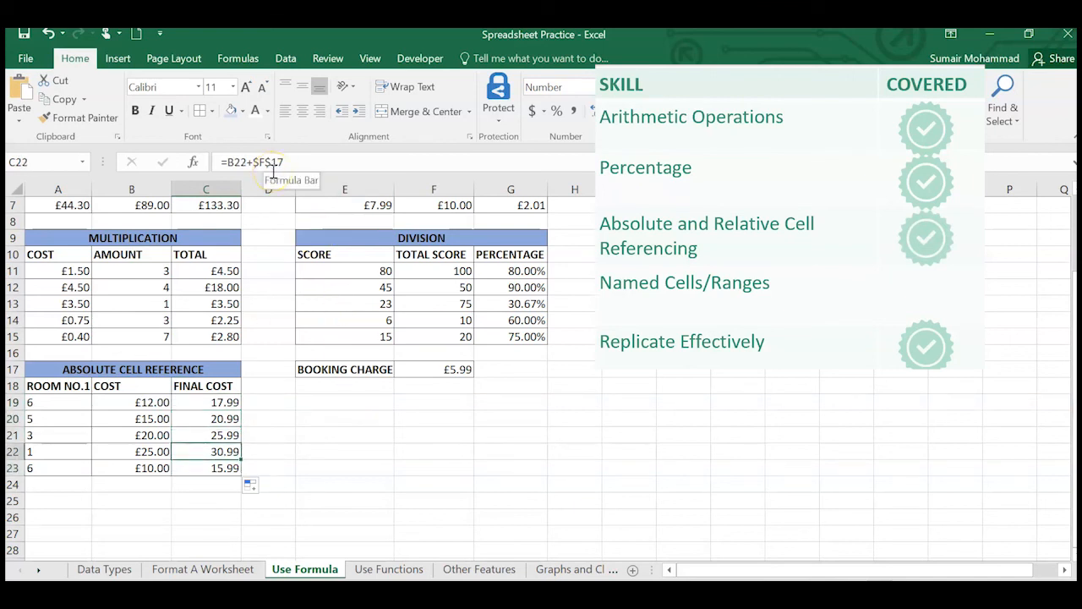
key("Down")
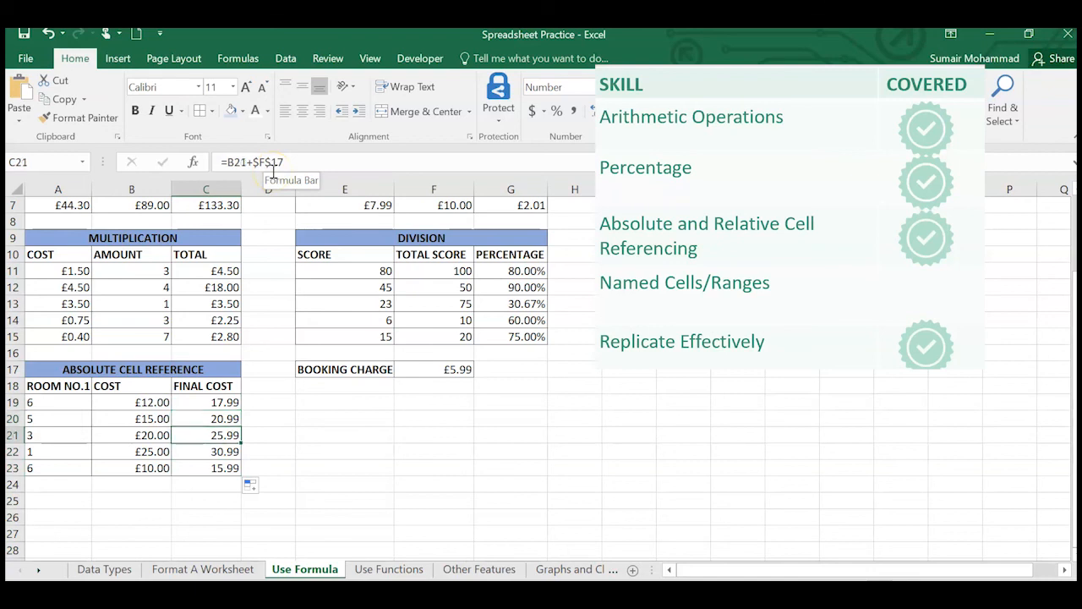
Format the Final Cost cells C19:C23 as Currency with the £ English (United Kingdom) symbol.
left_click_drag(217, 404, 217, 466)
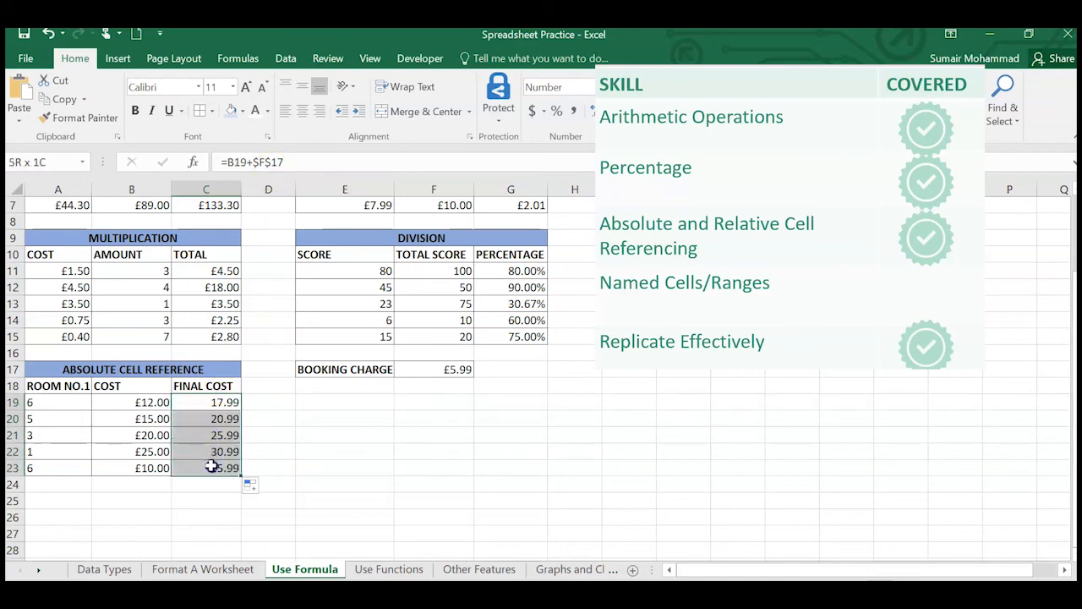
right_click(212, 452)
left_click(257, 381)
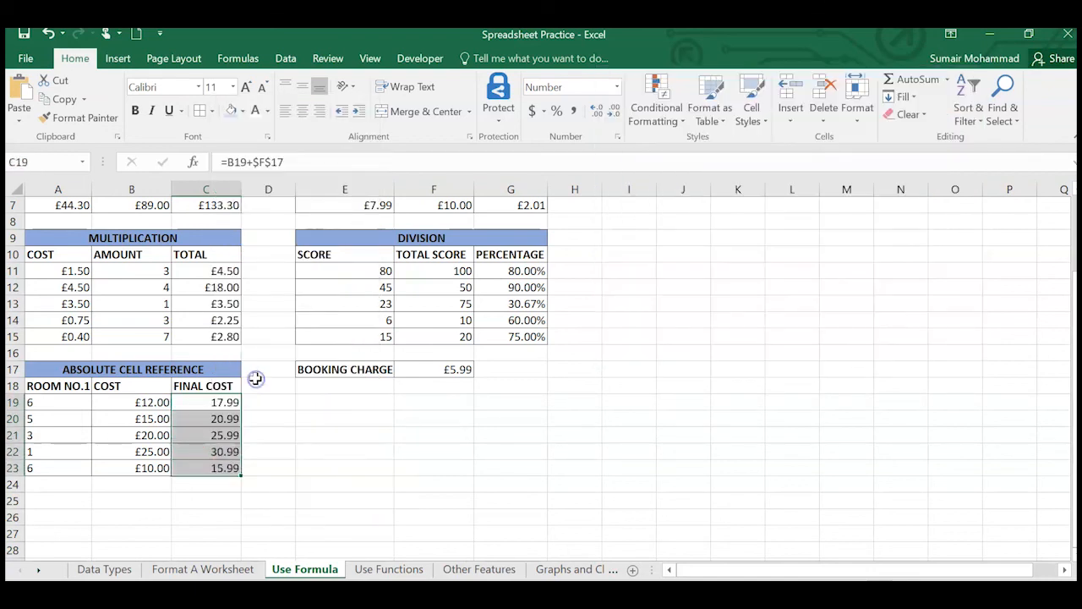
left_click(93, 263)
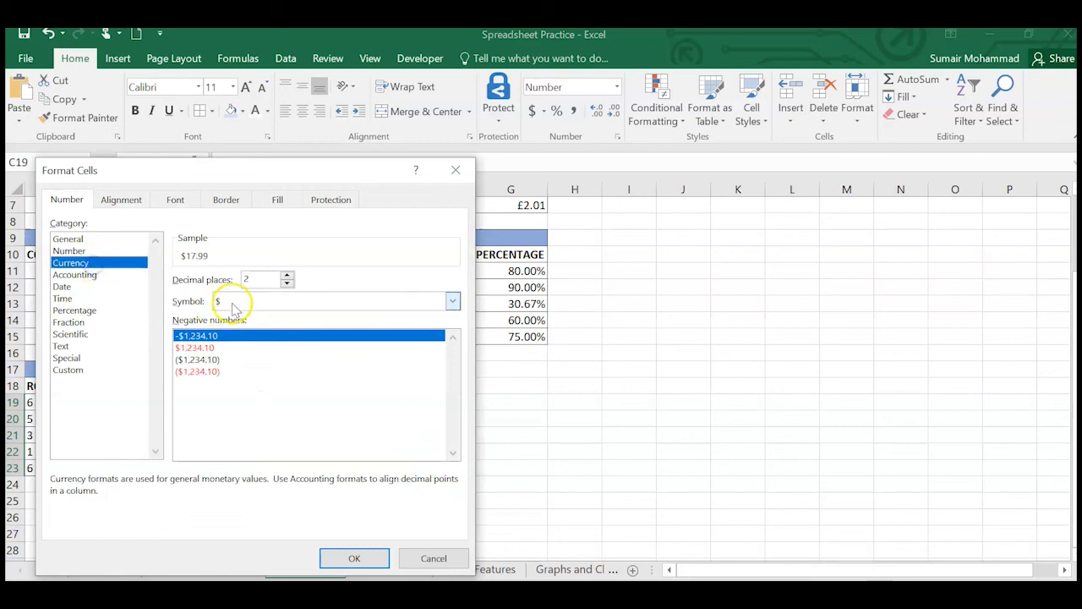
left_click(253, 302)
scroll(306, 381, "down", 5)
scroll(329, 338, "down", 8)
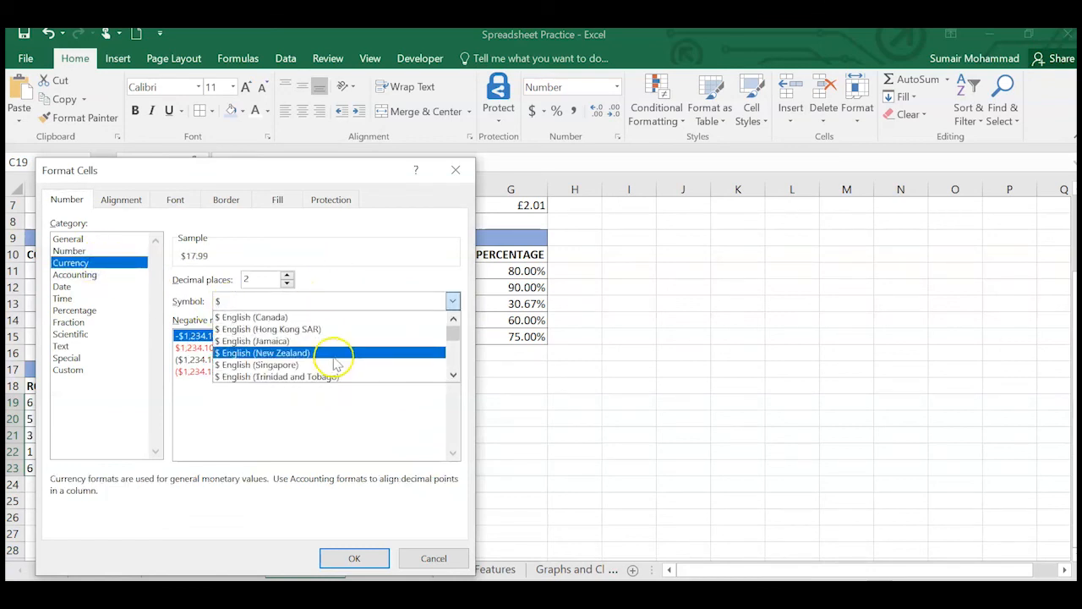
scroll(328, 363, "down", 10)
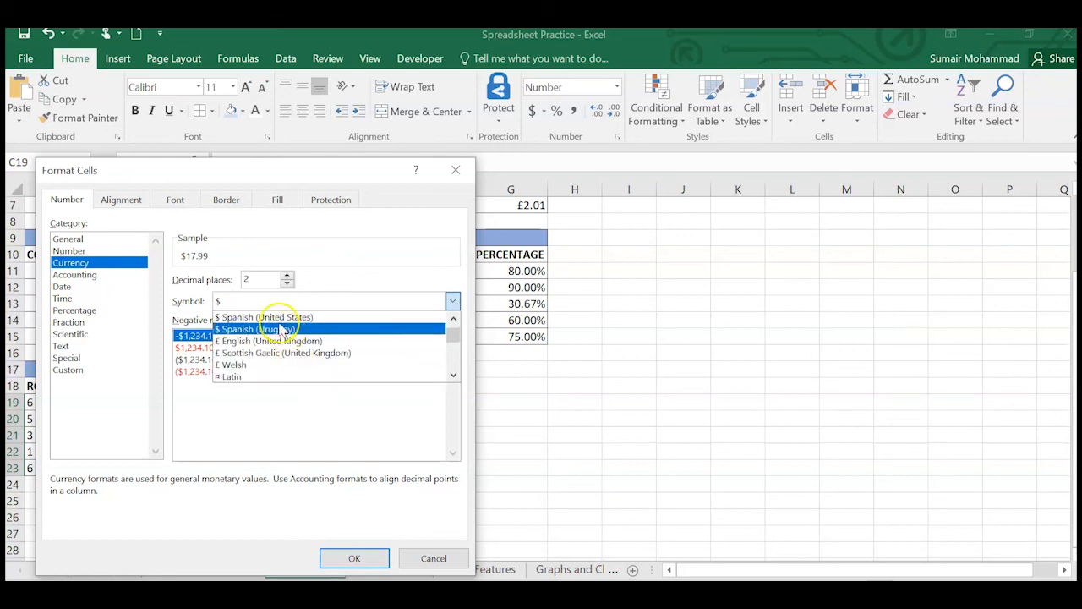
left_click(264, 341)
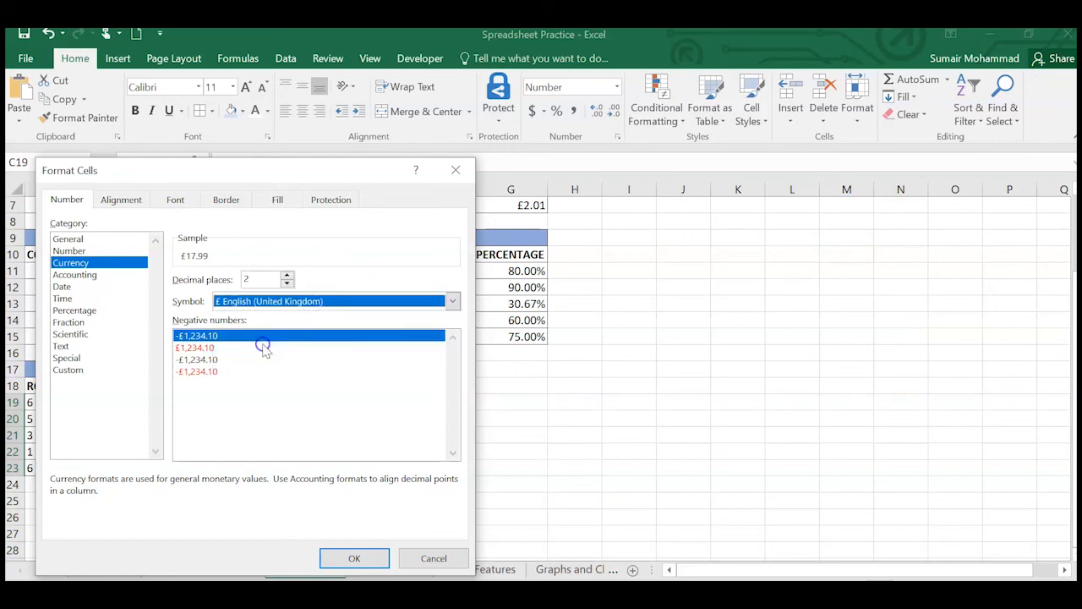
left_click(356, 557)
left_click(281, 485)
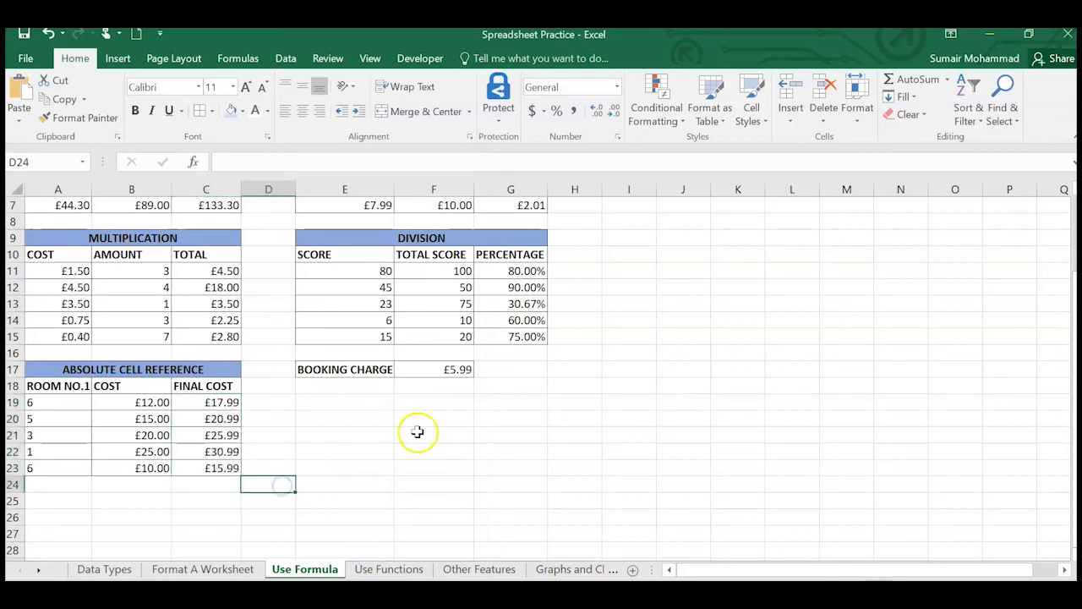